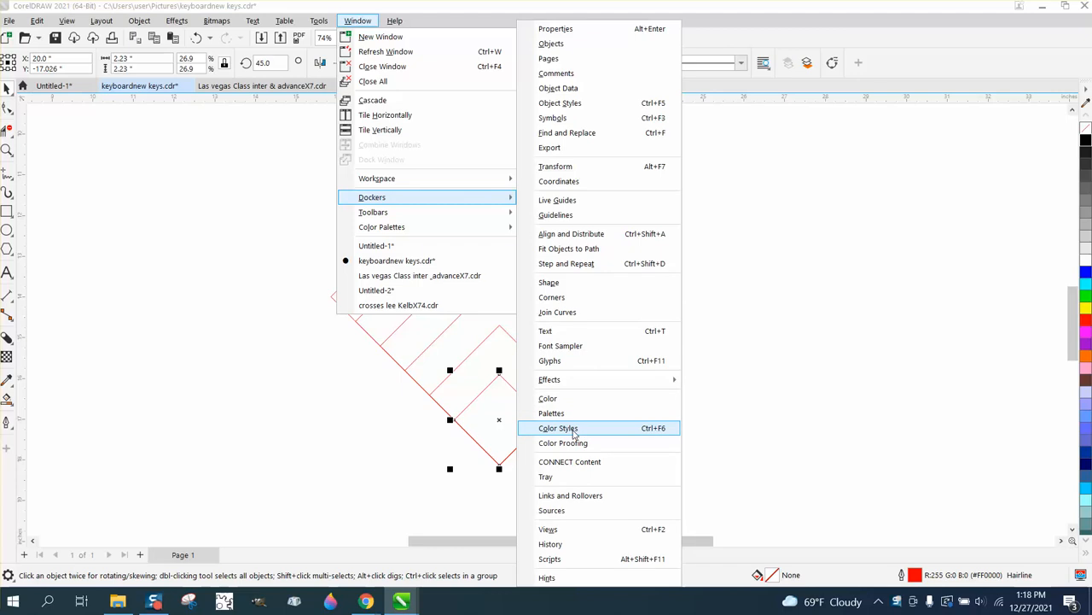
Step: Bring up the Color Styles controls and add a new color style with nothing selected in the drawing
click(570, 428)
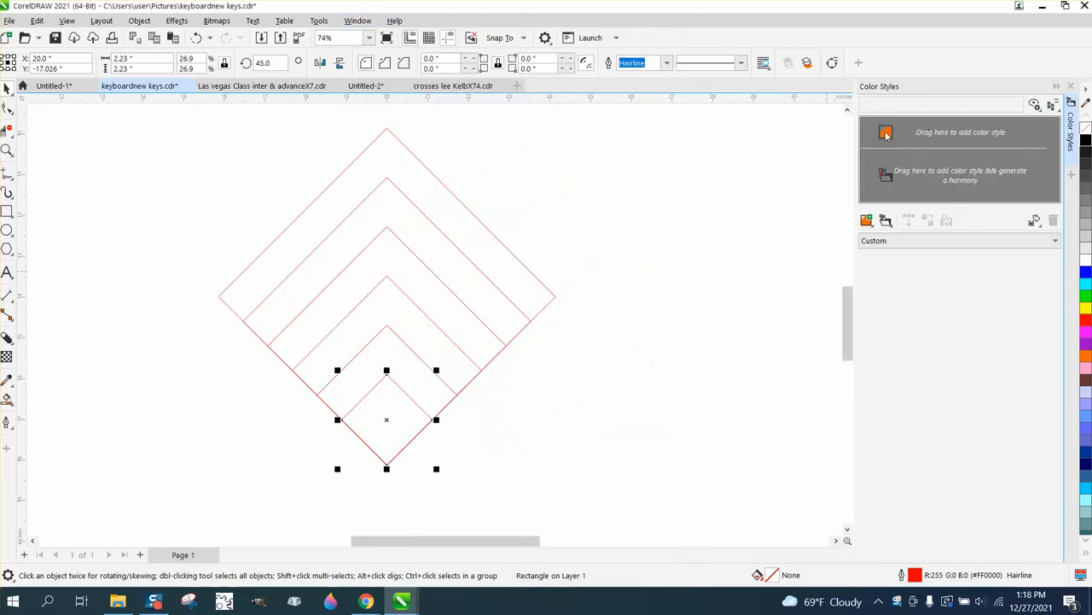
click(752, 194)
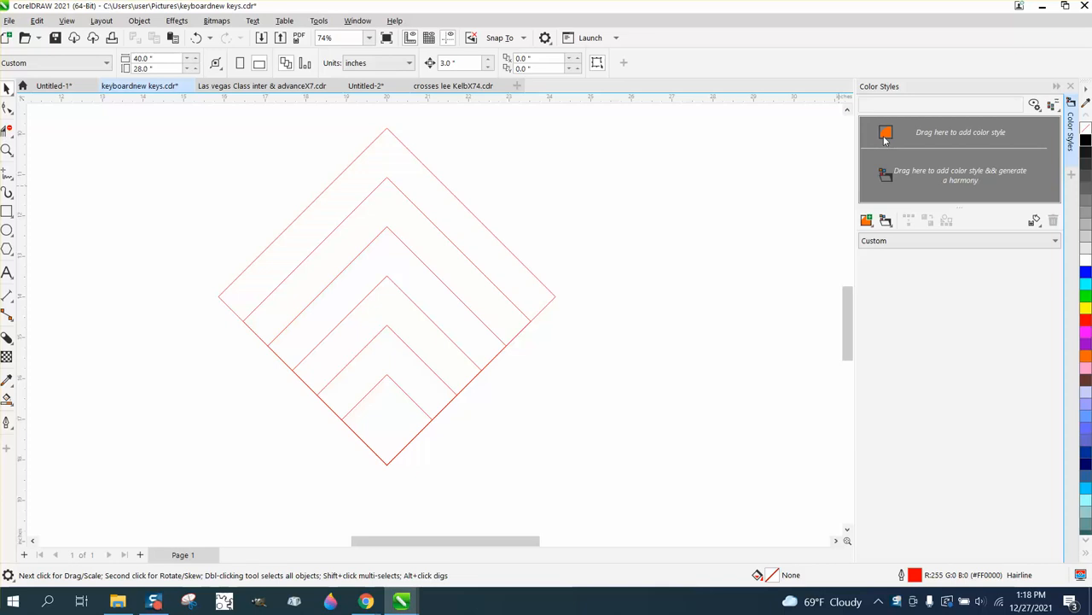
click(866, 220)
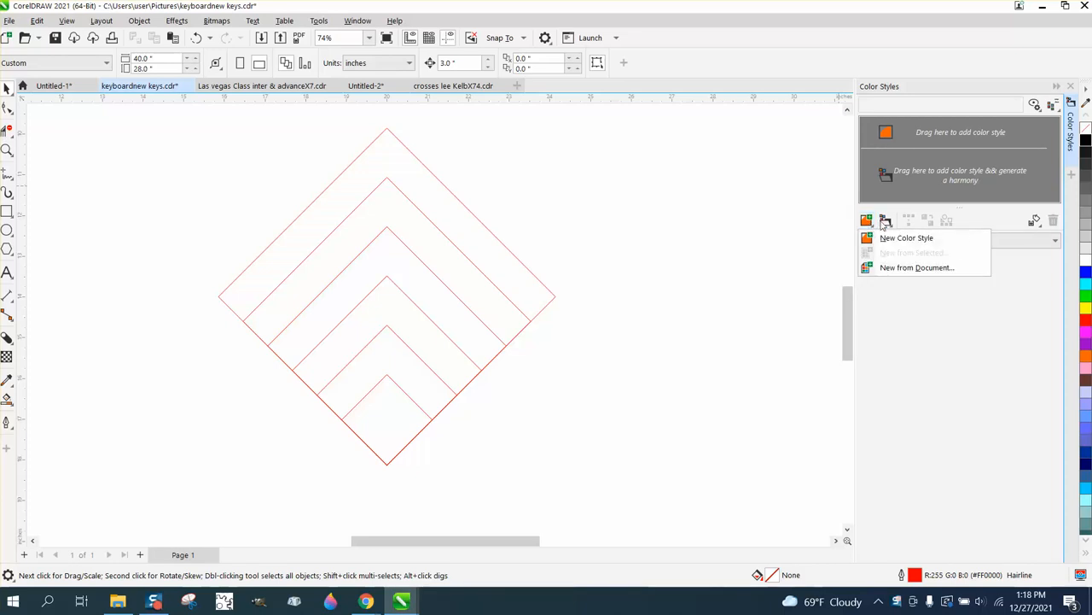
click(886, 220)
click(887, 137)
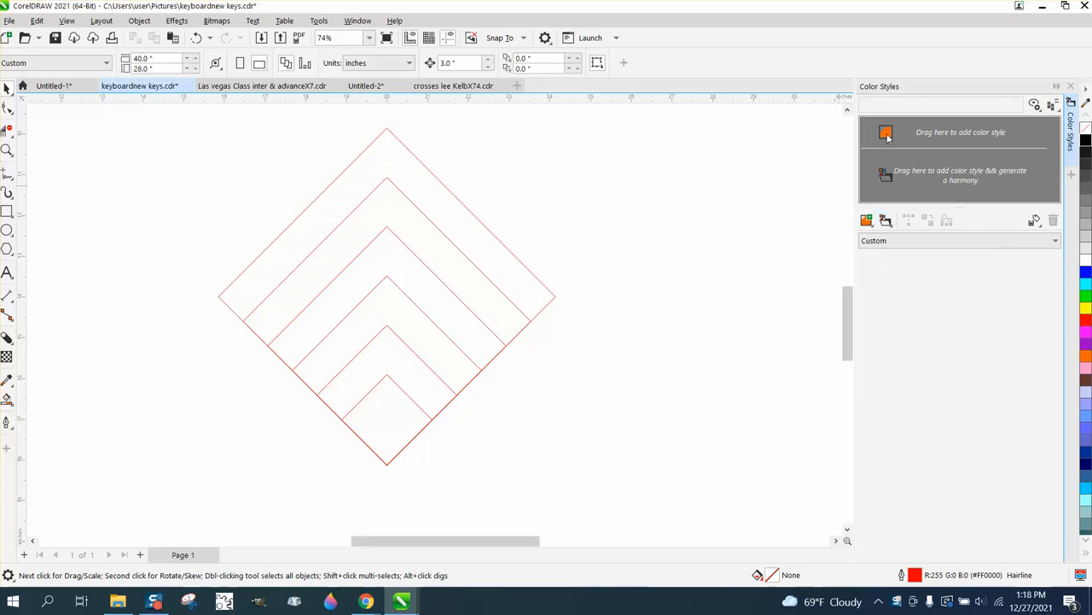
click(886, 219)
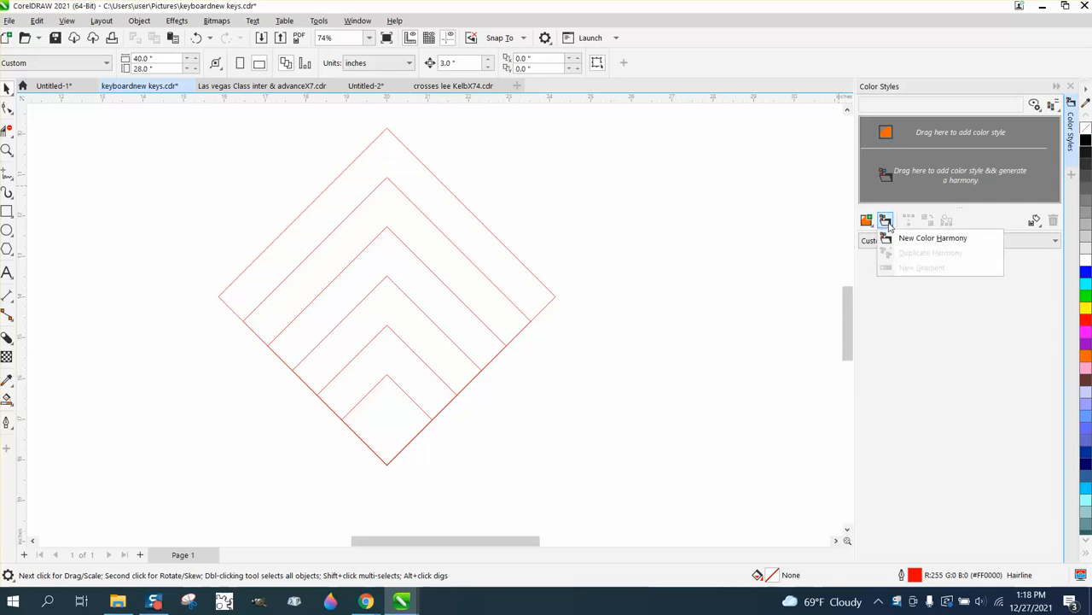
click(867, 224)
click(867, 223)
click(866, 224)
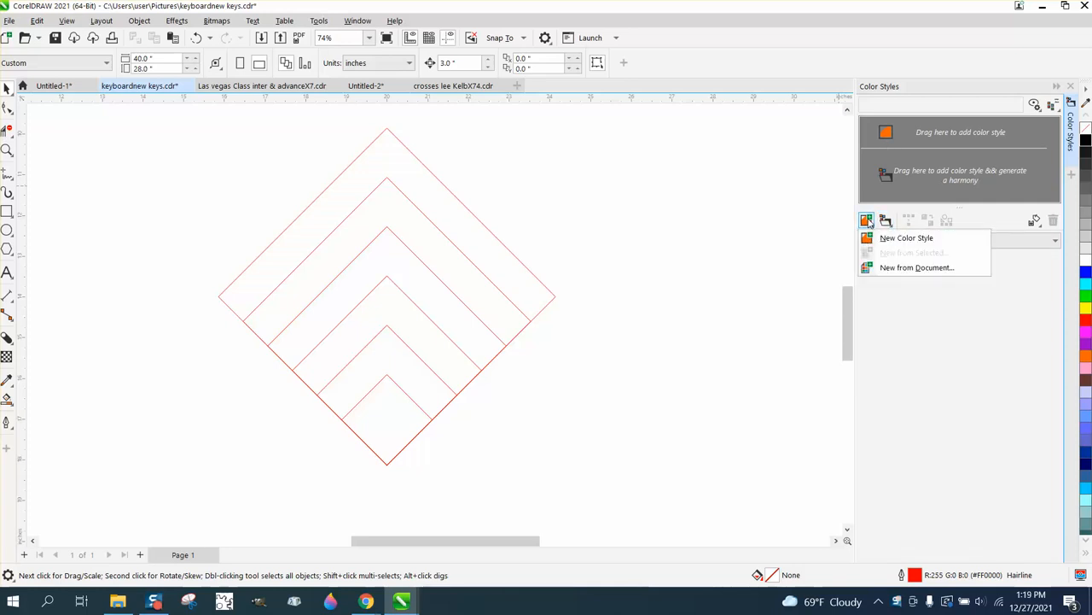
click(902, 244)
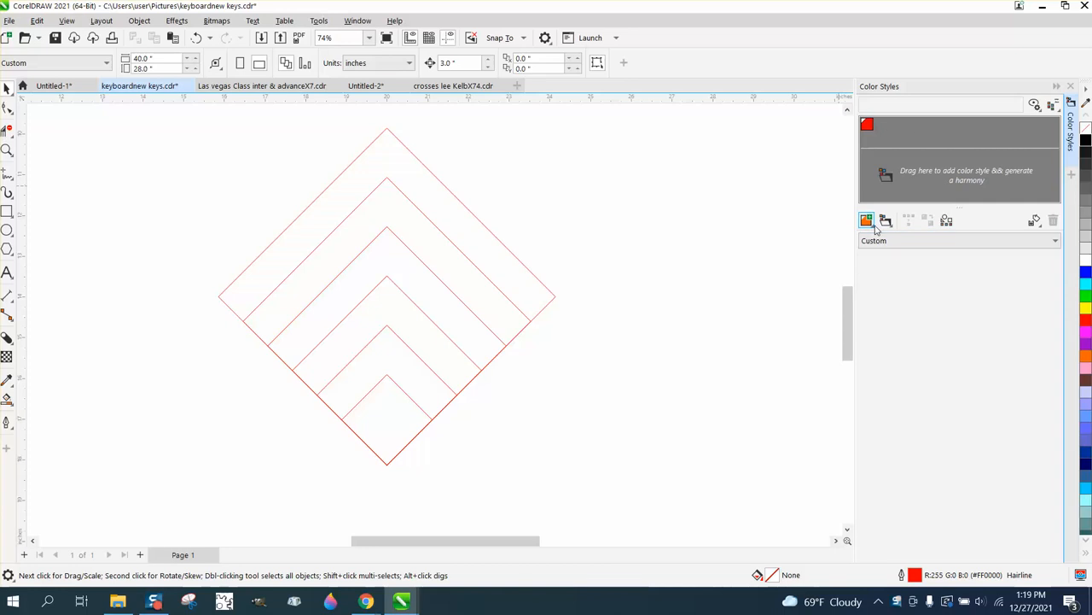
Step: Generate a new gradient of 6 lighter shades from the red color style
click(888, 224)
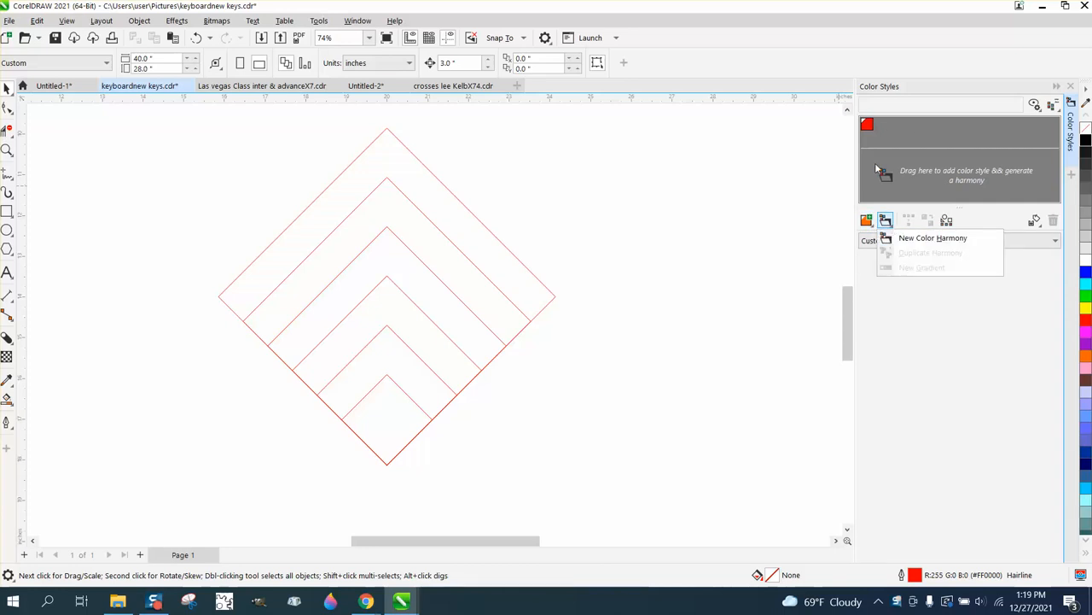
click(868, 126)
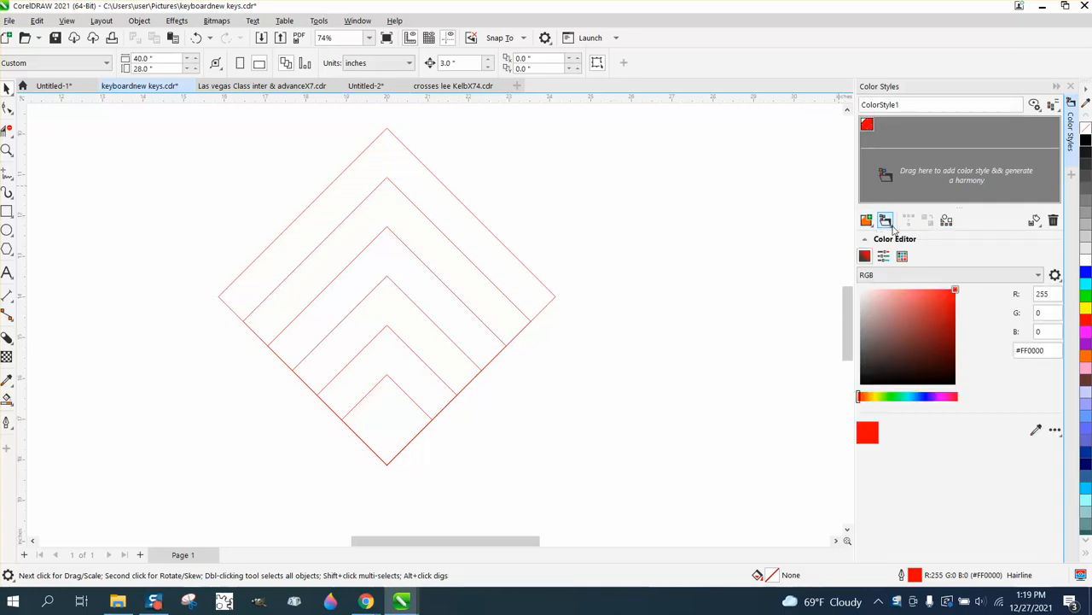
click(887, 223)
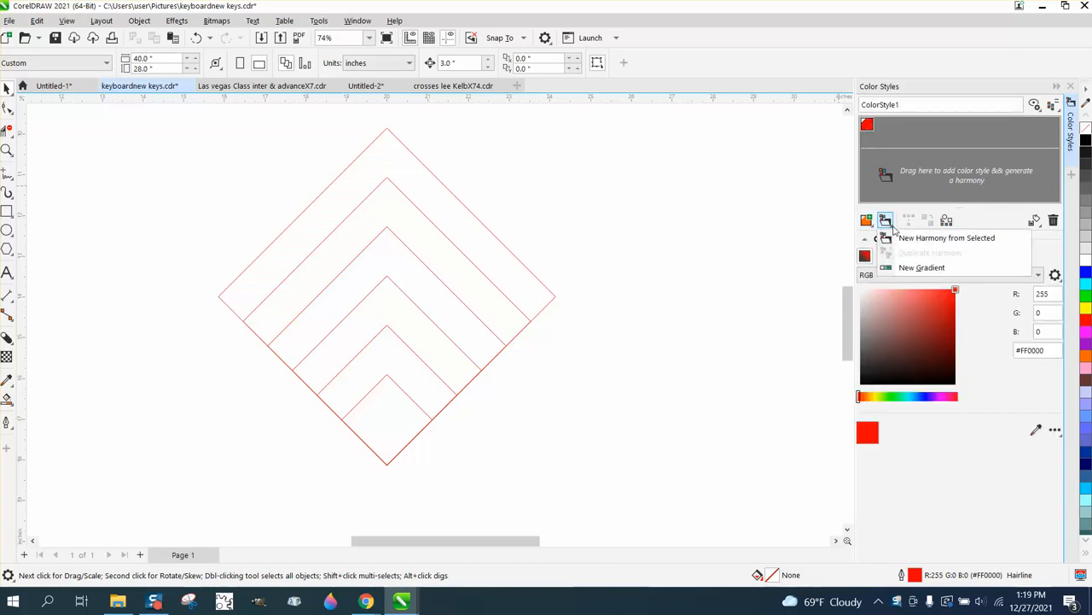
click(919, 268)
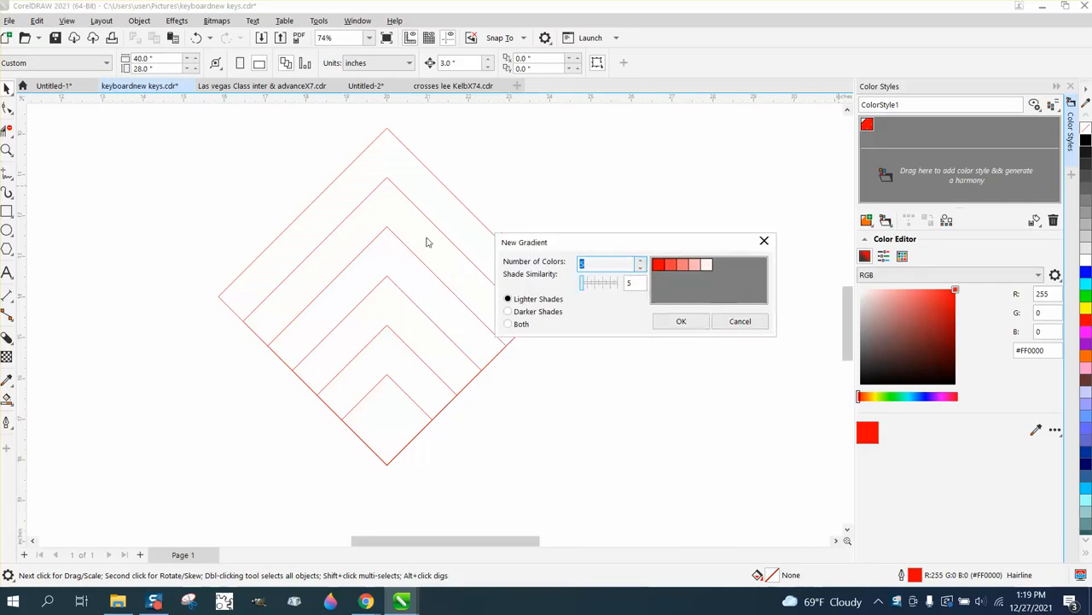
click(642, 263)
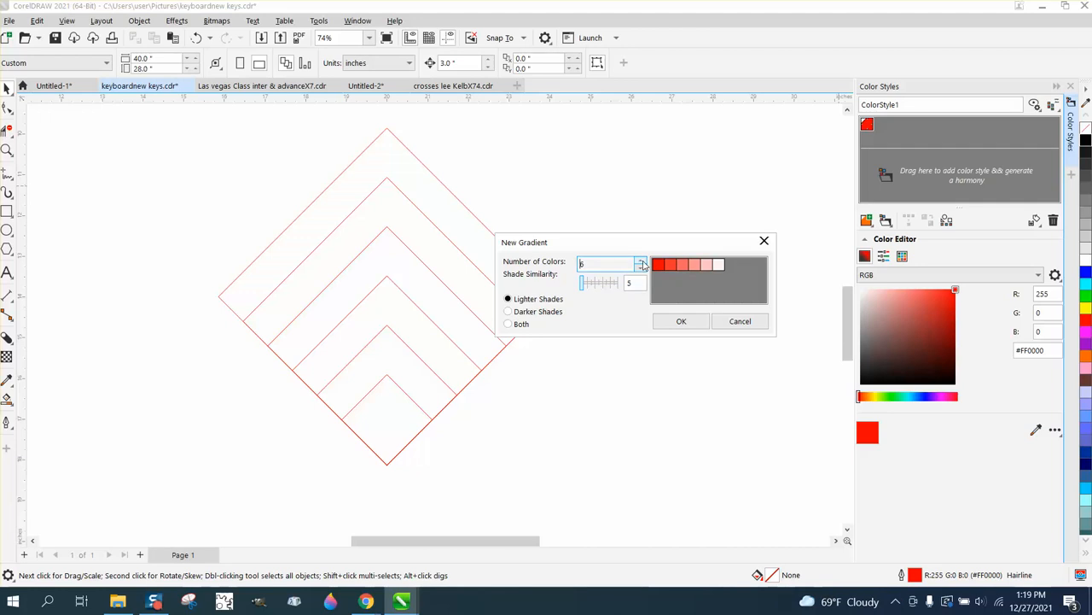
click(683, 320)
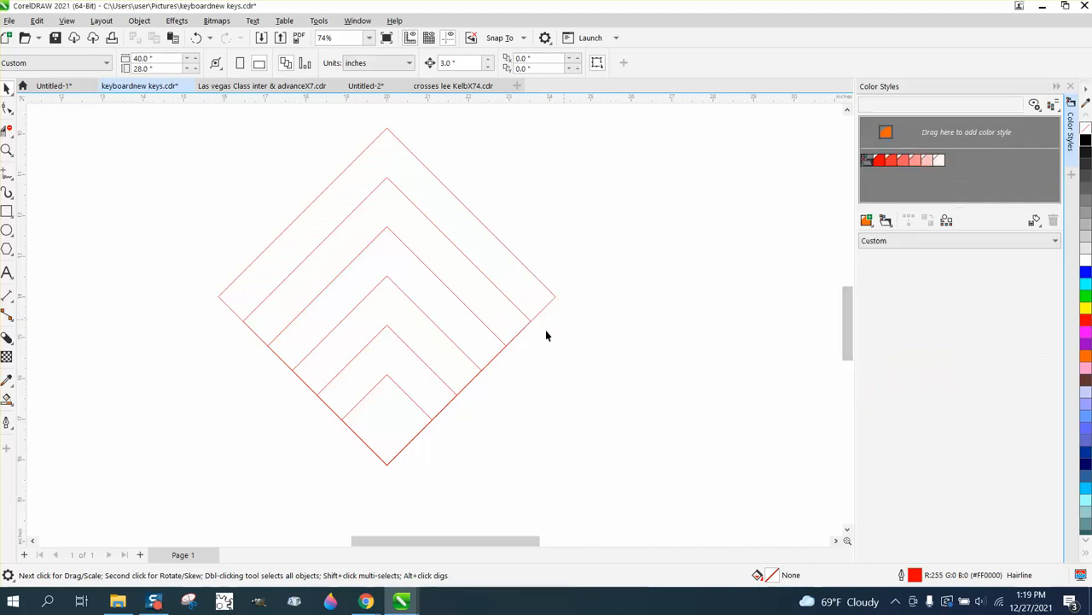
Step: Fill the three smallest nested squares with the three lightest gradient shades, starting with the palest in the smallest square
click(404, 399)
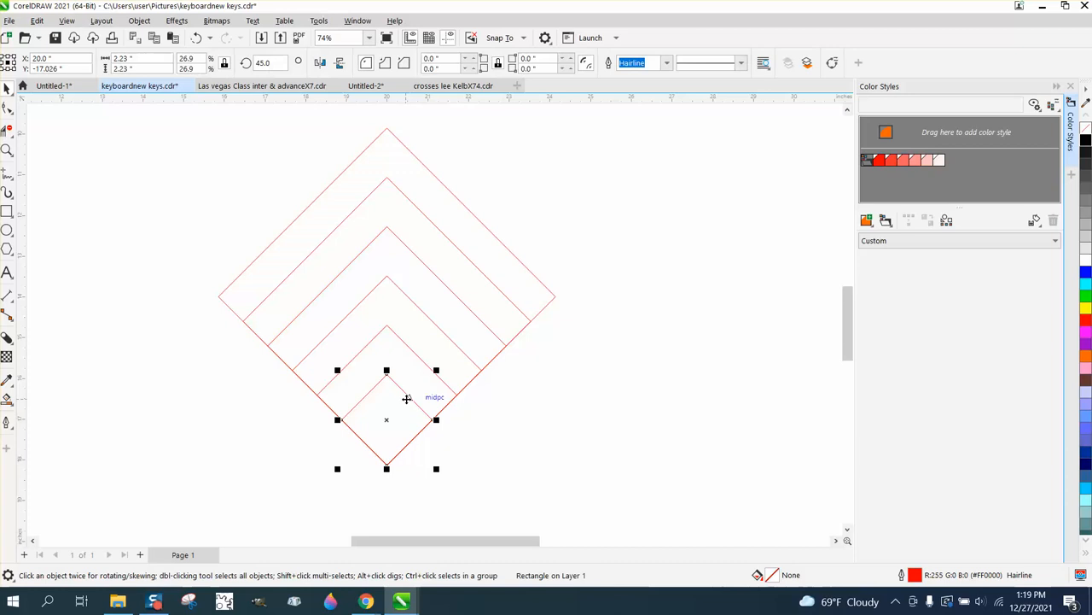
double_click(938, 161)
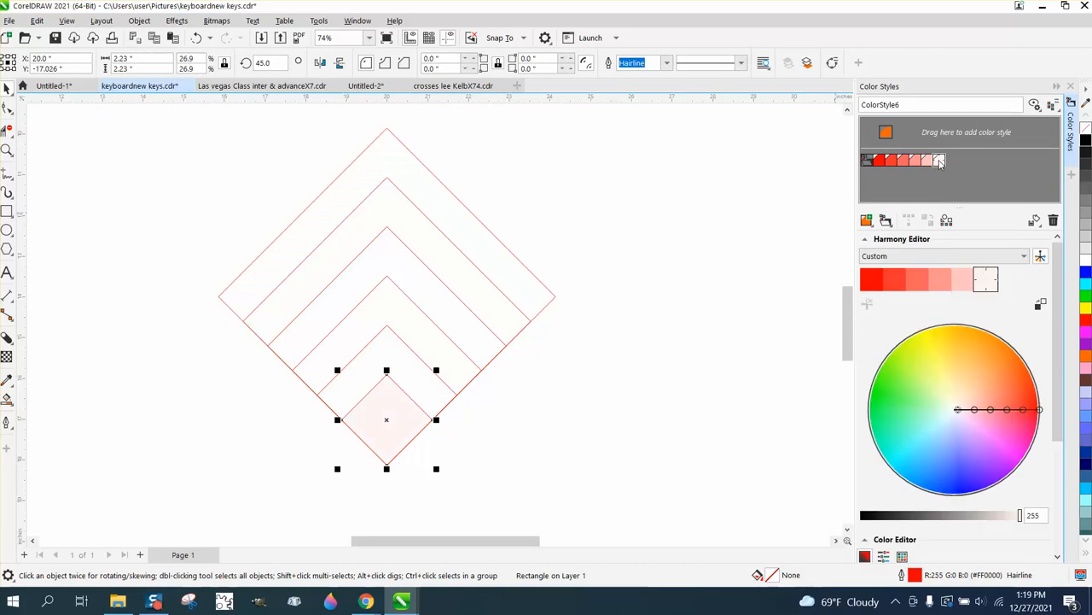
click(414, 356)
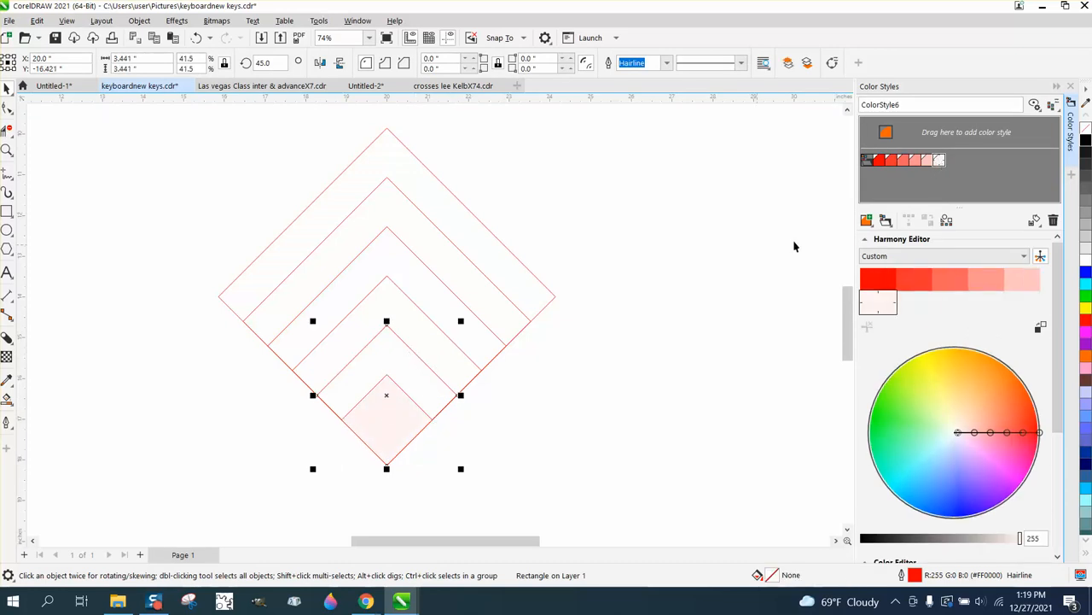
double_click(926, 161)
click(465, 352)
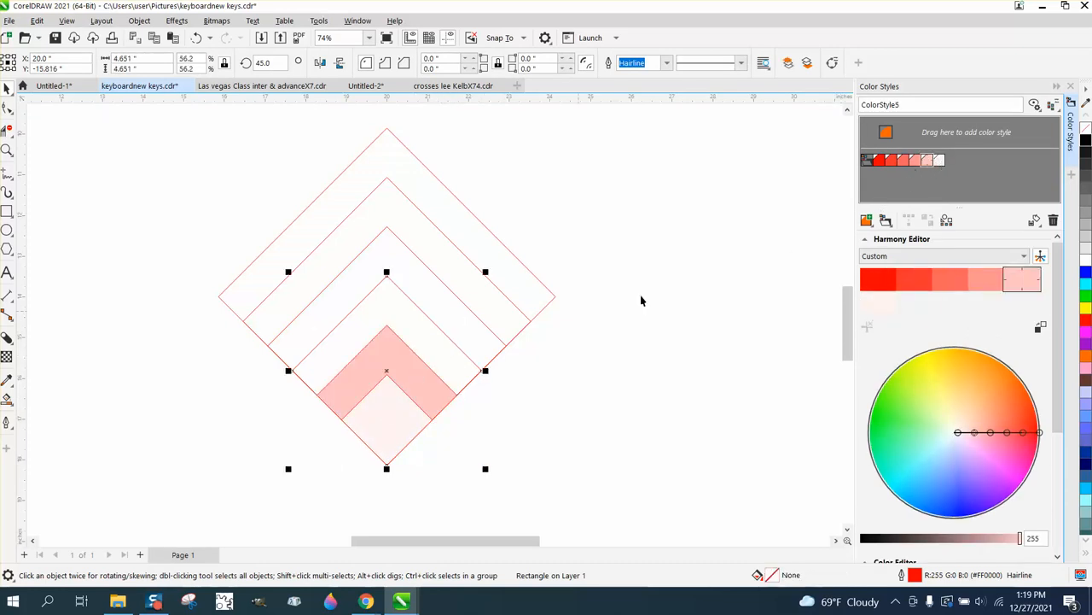
double_click(916, 161)
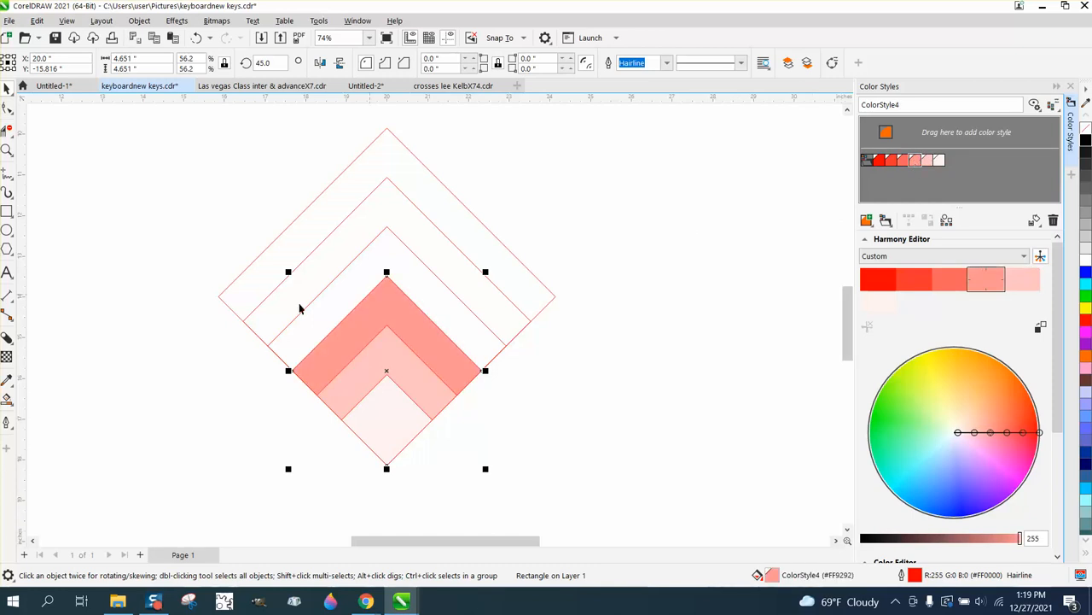
Step: Fill the three largest nested squares with the remaining gradient shades, ending with pure red in the outermost square
click(434, 273)
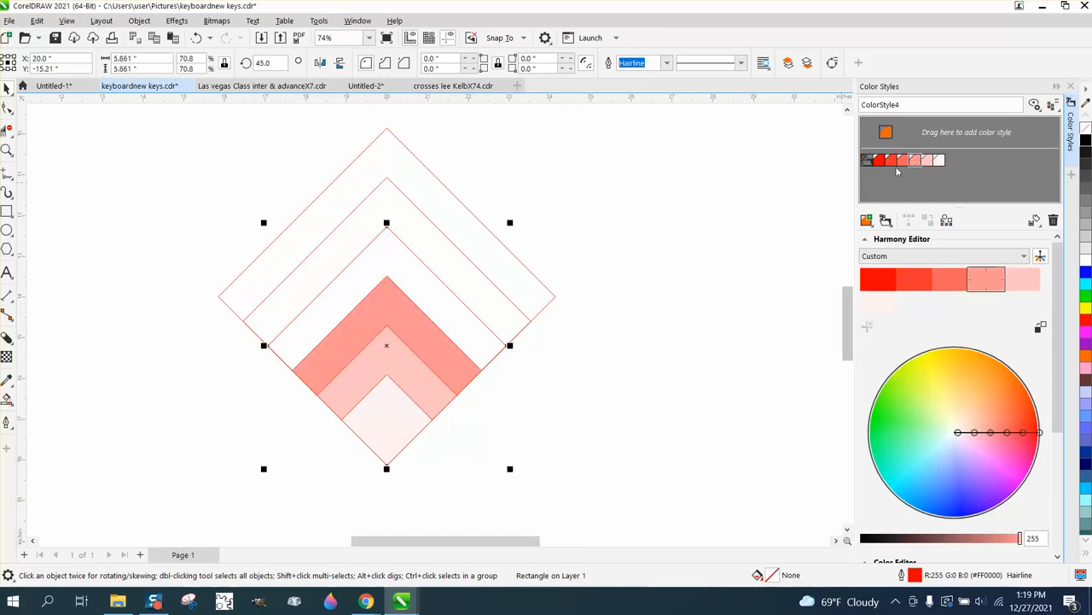
double_click(903, 161)
click(461, 253)
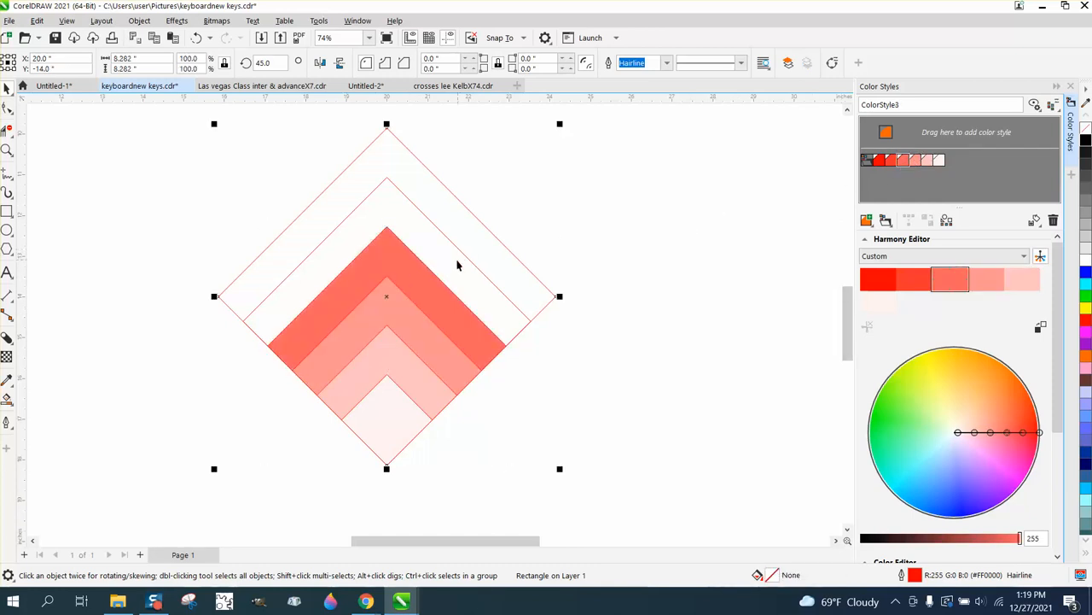
double_click(891, 161)
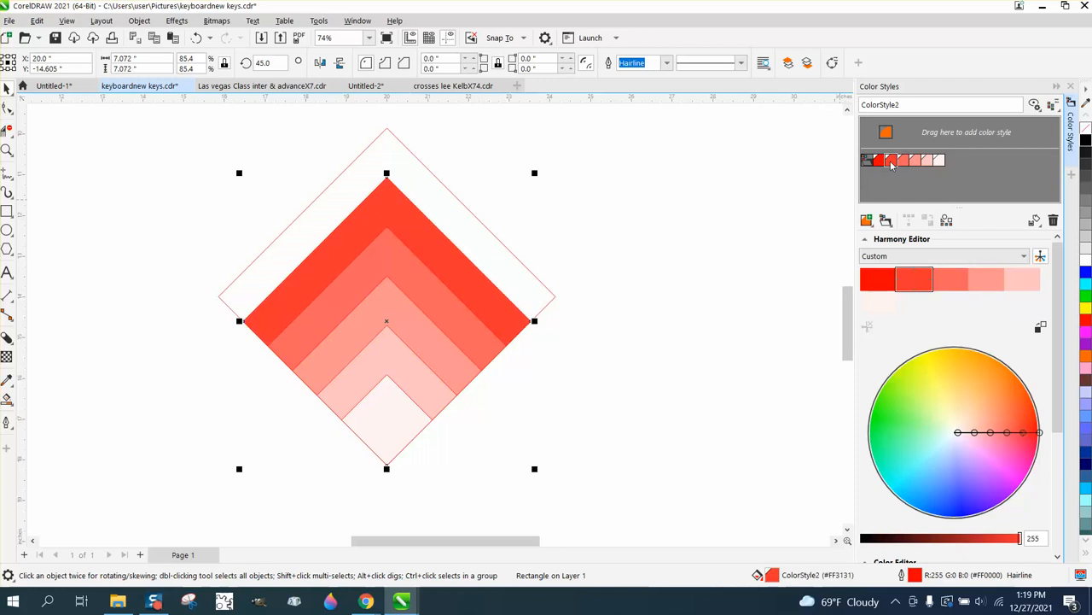
click(497, 254)
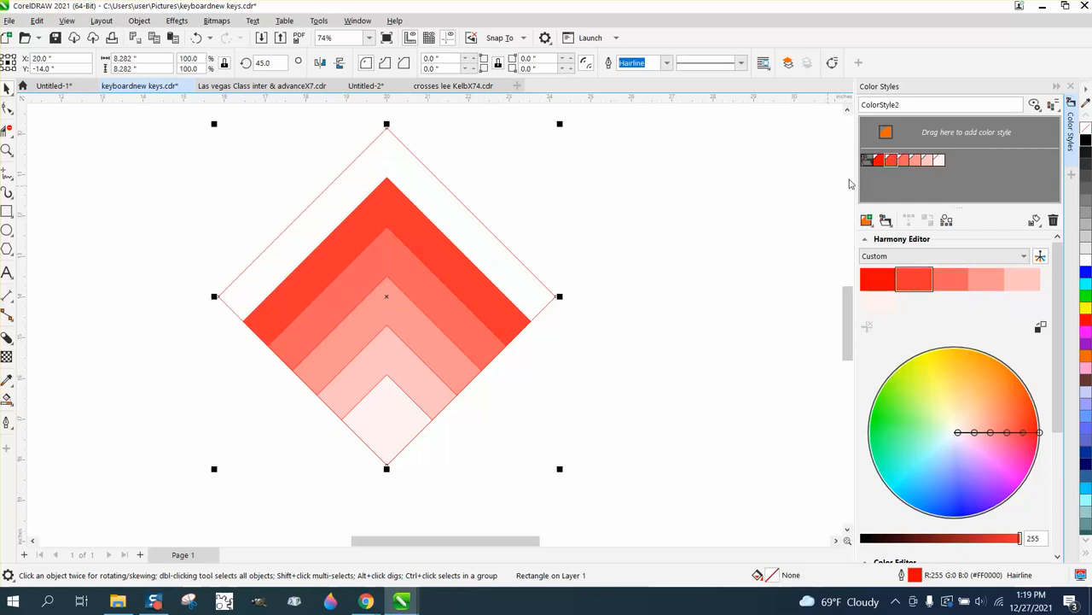
double_click(879, 160)
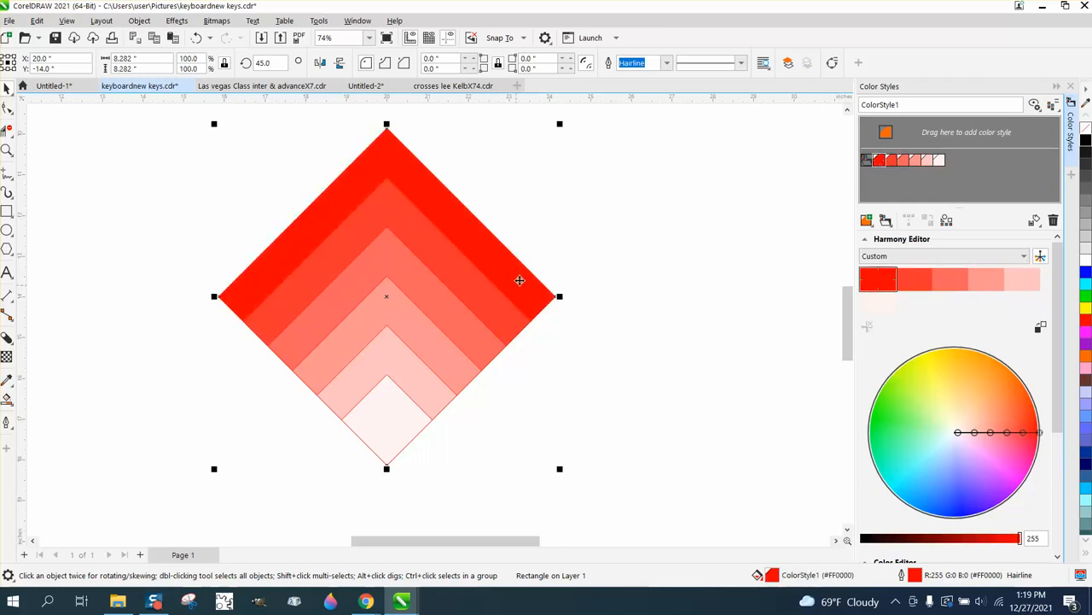
Step: Give all six nested squares a white outline 2.0 pt wide
drag(172, 119, 660, 476)
right_click(1087, 261)
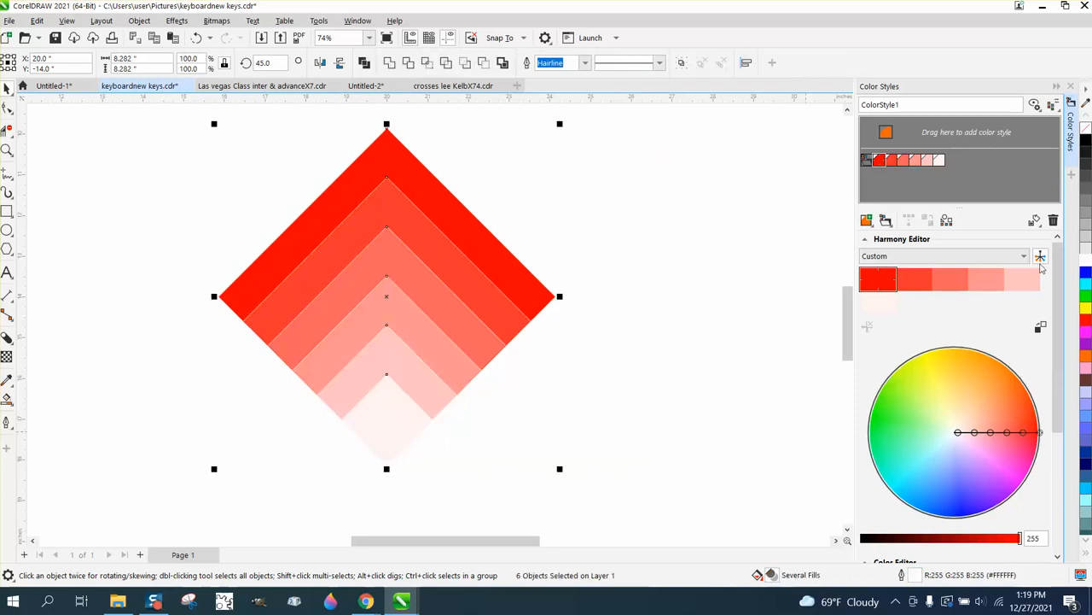
click(585, 62)
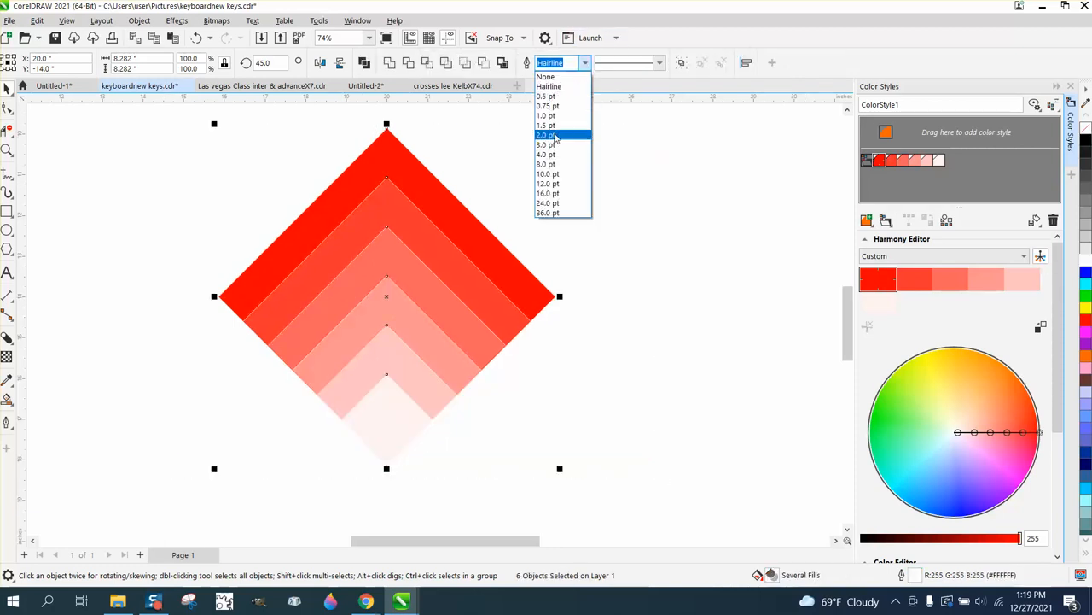
click(553, 135)
click(625, 335)
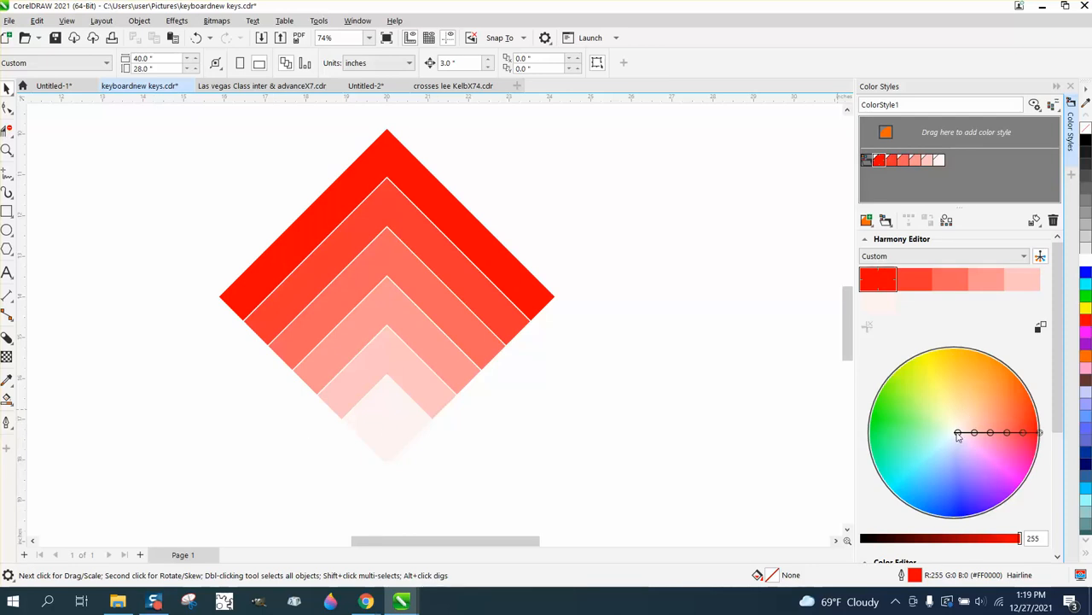
Step: Shift the three lightest harmony colors to cream, lilac and green on the color wheel and apply the Monochromatic rule
drag(957, 435, 911, 431)
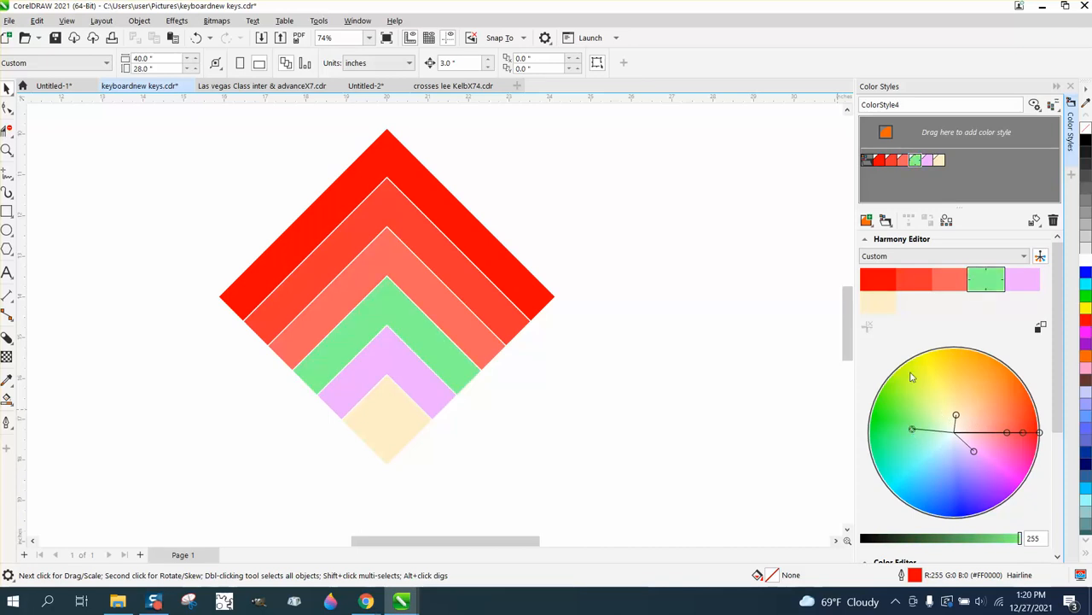
click(1024, 256)
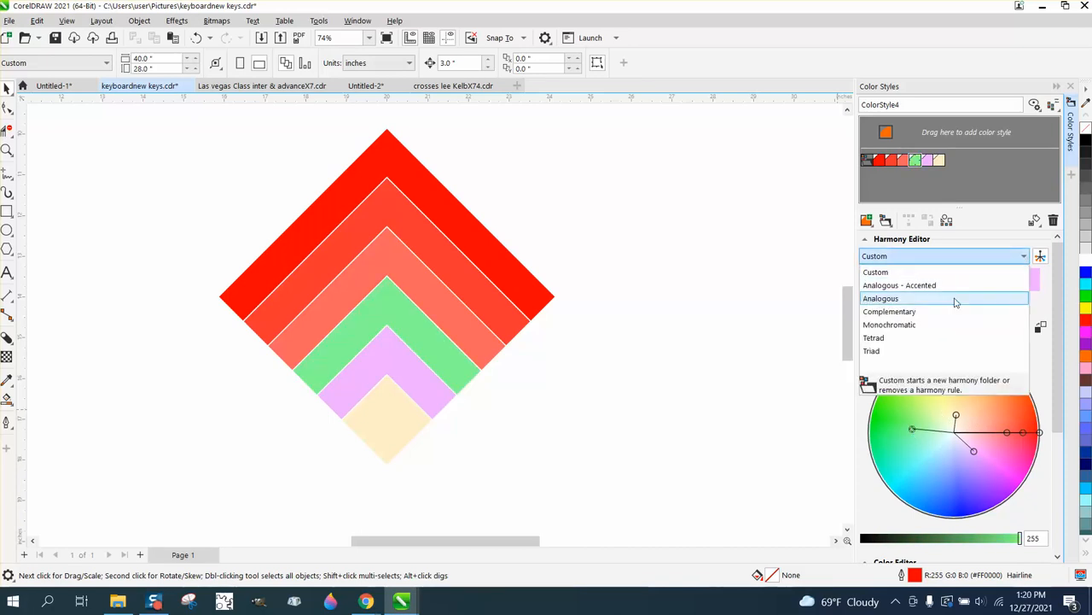
click(914, 327)
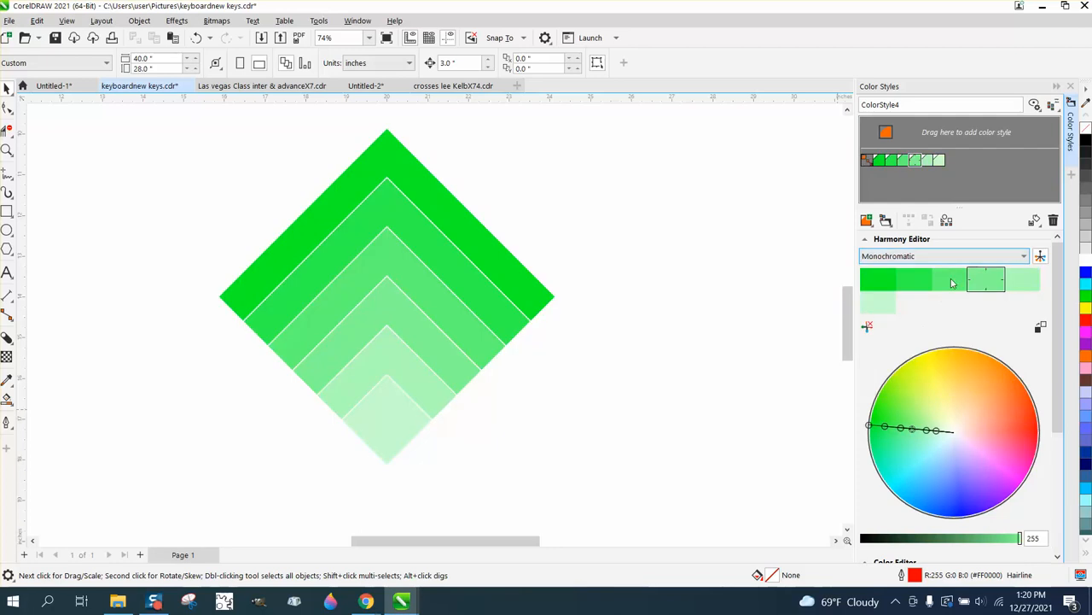
Step: Try the Analogous - Accented and Tetrad harmony rules on the color styles
click(1025, 257)
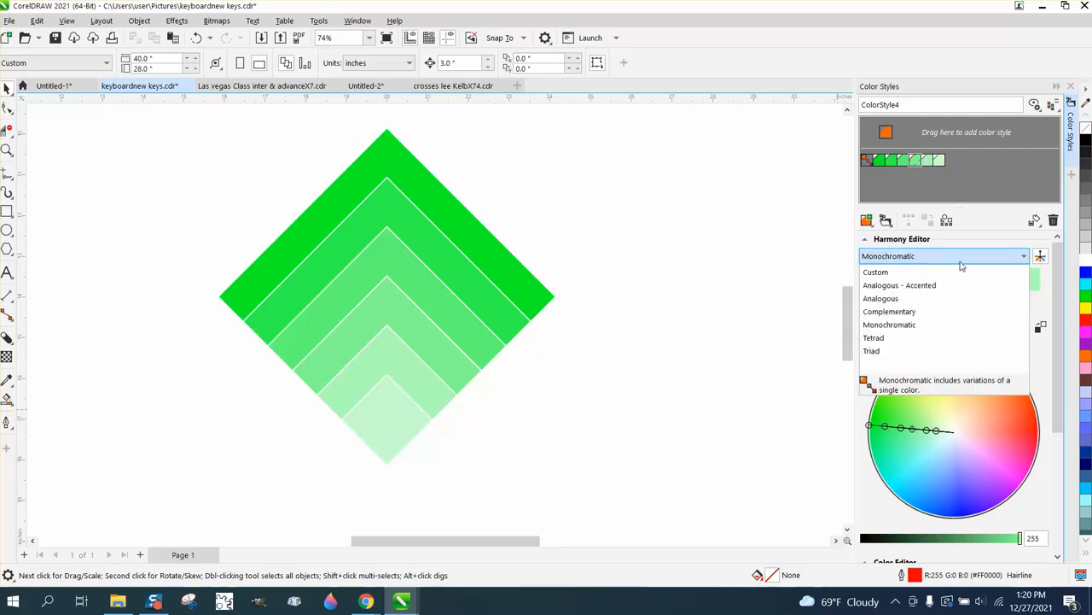
click(900, 286)
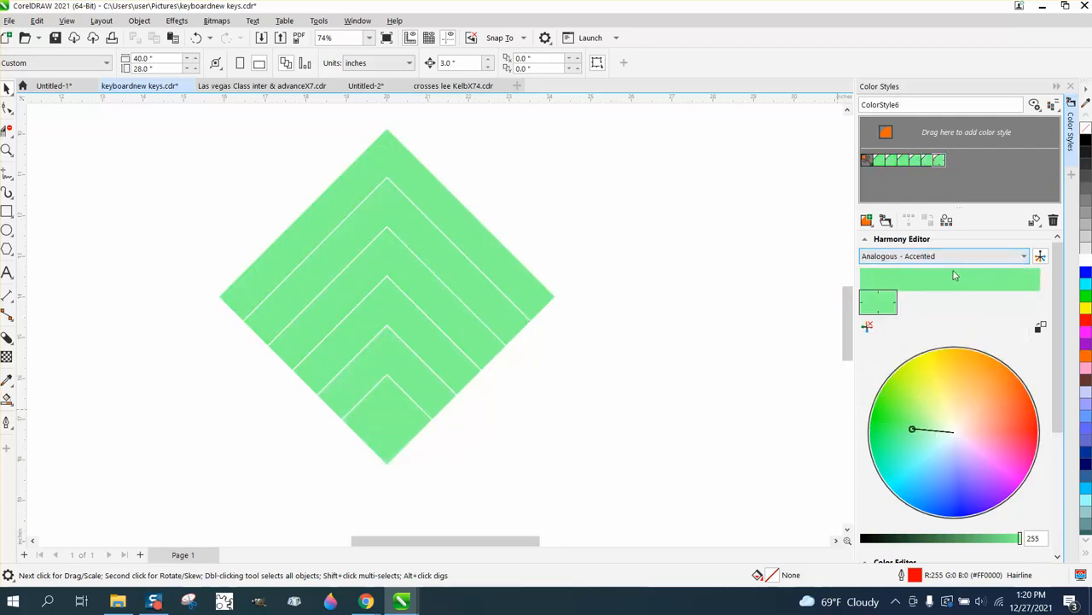
click(1025, 257)
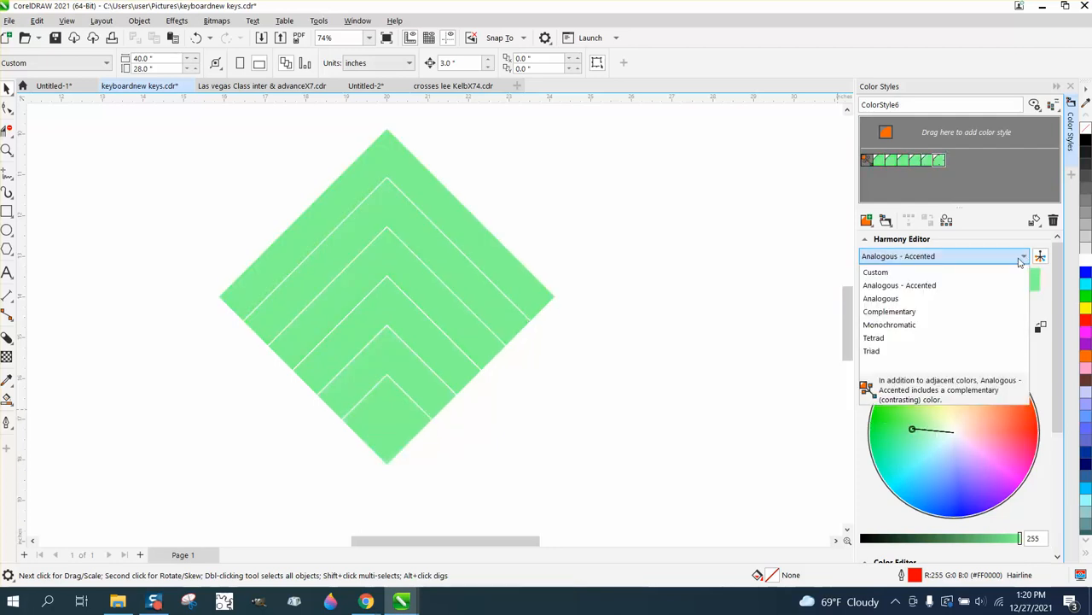
click(882, 339)
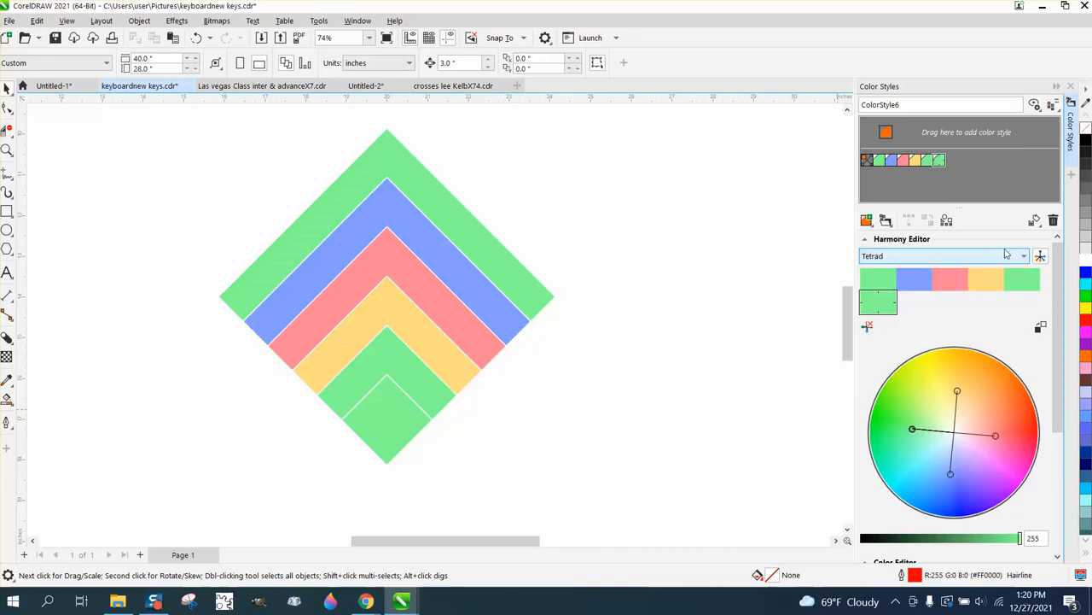
Step: Apply the Triad harmony rule and move its orange color slightly toward red on the color wheel
click(1024, 256)
click(884, 353)
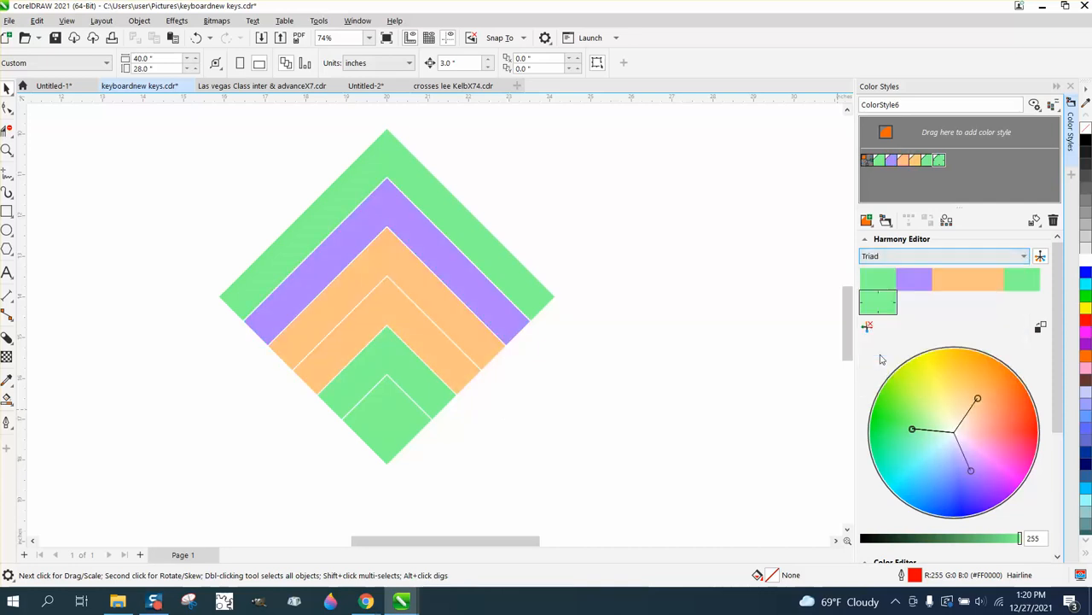
click(978, 399)
mouse_move(978, 399)
mouse_down()
mouse_move(955, 384)
mouse_move(982, 395)
mouse_move(977, 418)
mouse_move(1005, 391)
mouse_move(989, 404)
mouse_up()
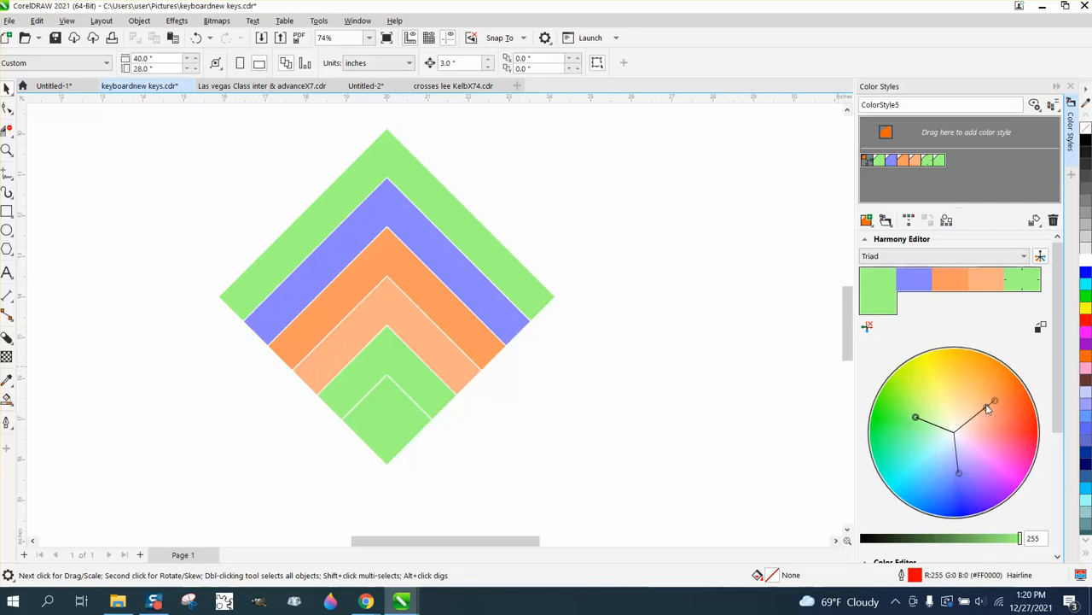
Step: Rotate the Triad harmony on the color wheel to give the squares turquoise, pink and golden yellow colors
drag(988, 406, 993, 379)
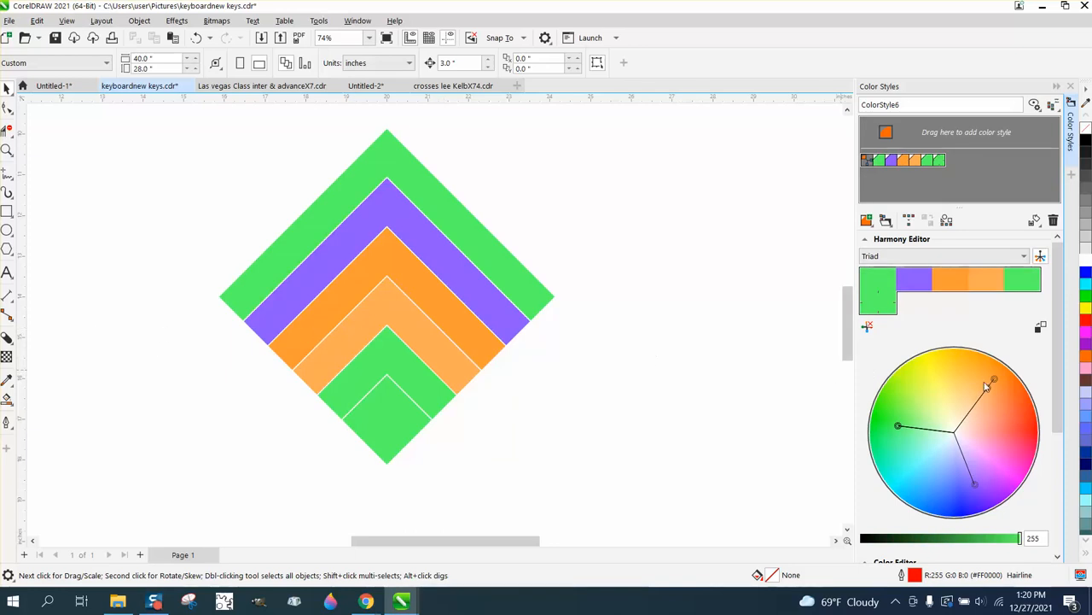
drag(991, 386, 960, 384)
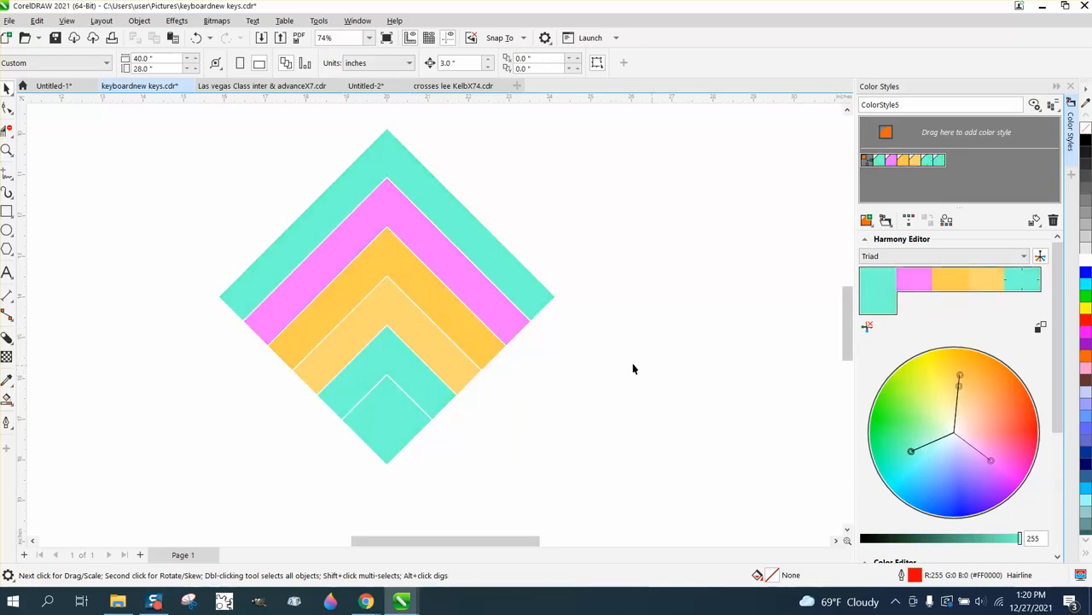
Step: Draw a rectangle about 2.9 by 2.6 inches beside the nested squares and fill it with ColorStyle4 sampled using the Color Eyedropper
click(6, 211)
drag(592, 320, 712, 424)
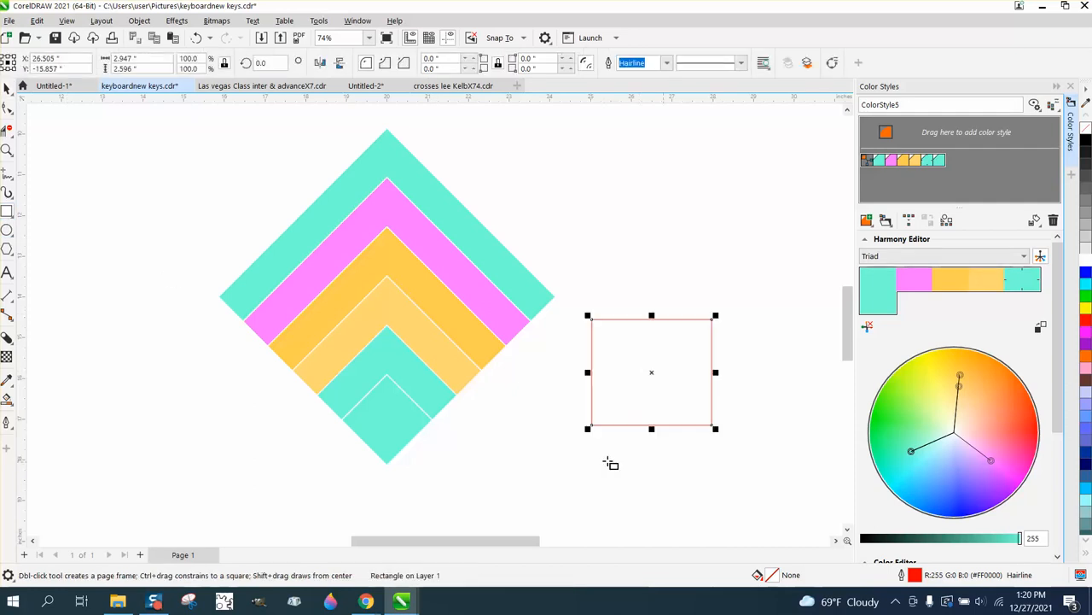
click(12, 389)
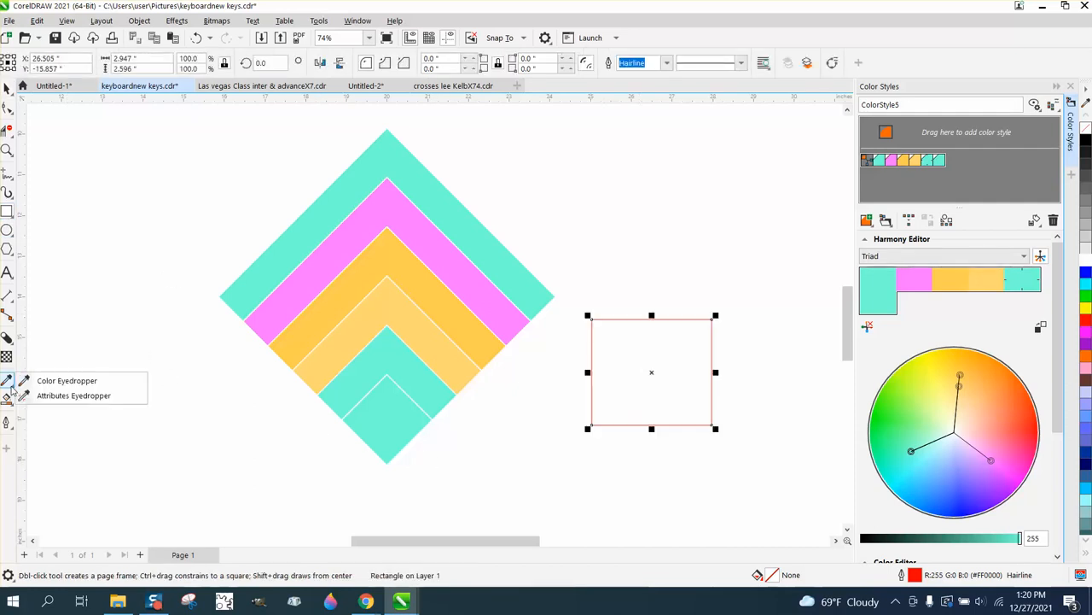
click(54, 381)
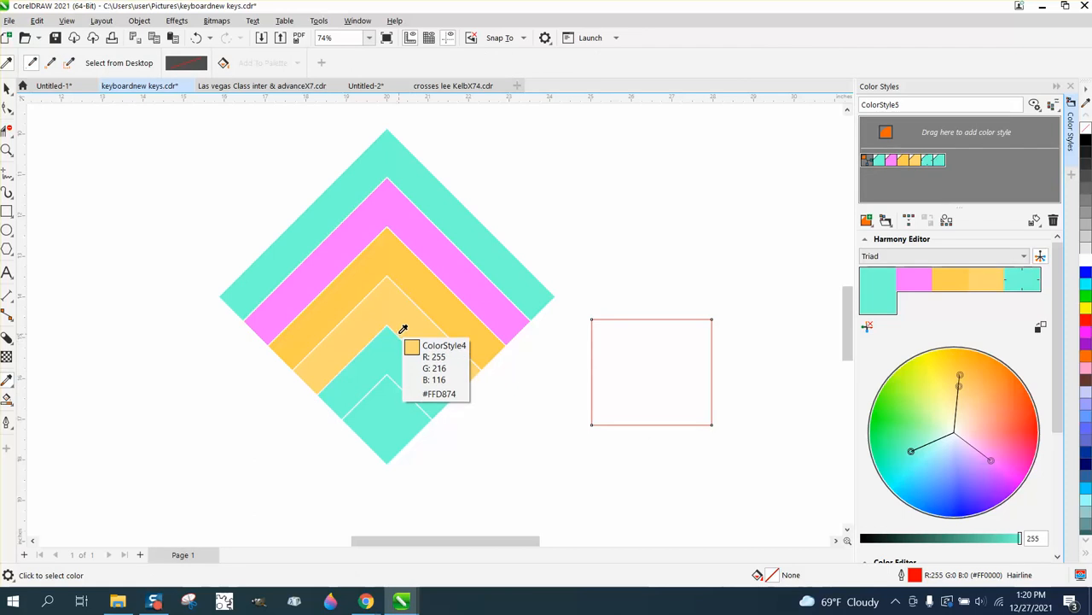
click(657, 370)
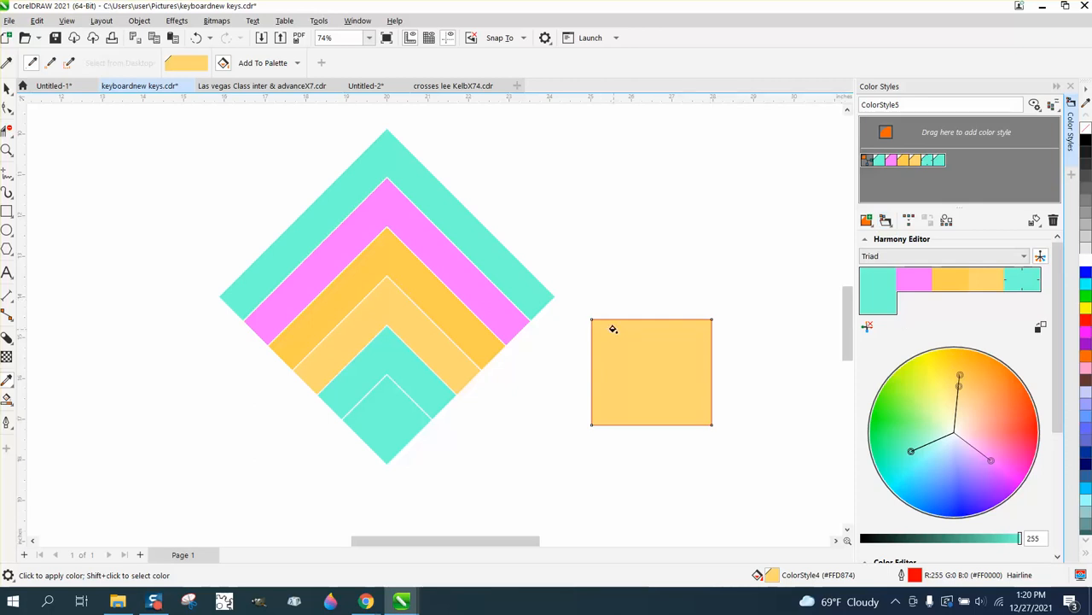
Step: Shift the Triad harmony on the color wheel to yellow, pink and cyan
click(914, 280)
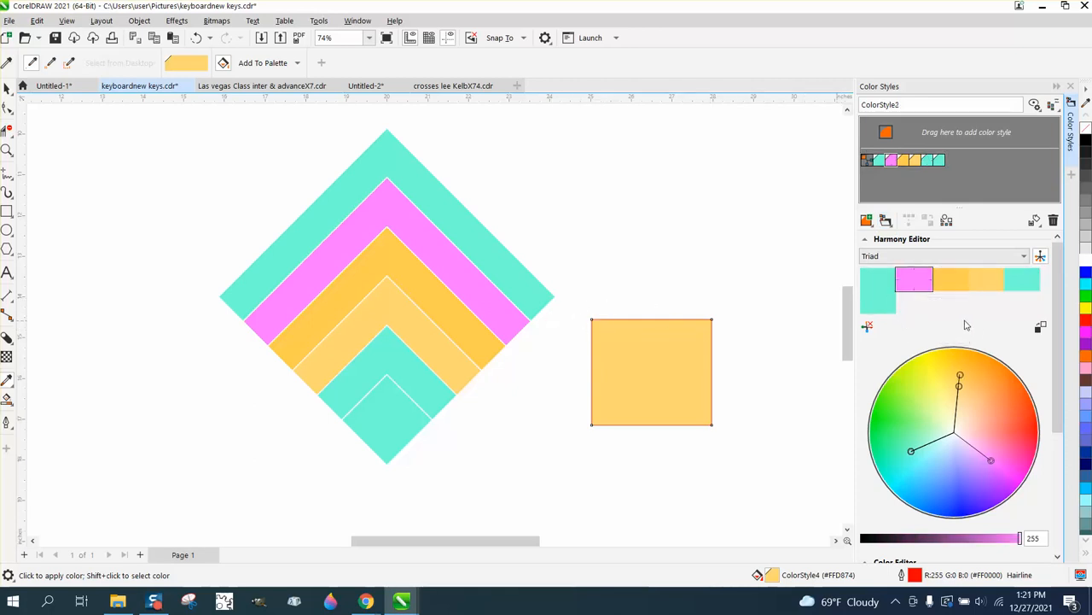
mouse_move(960, 377)
mouse_down()
mouse_move(926, 391)
mouse_move(966, 386)
mouse_move(990, 401)
mouse_move(944, 381)
mouse_up()
Step: Apply the Monochromatic harmony rule and shift its colors from yellow to light orange on the color wheel
click(1028, 256)
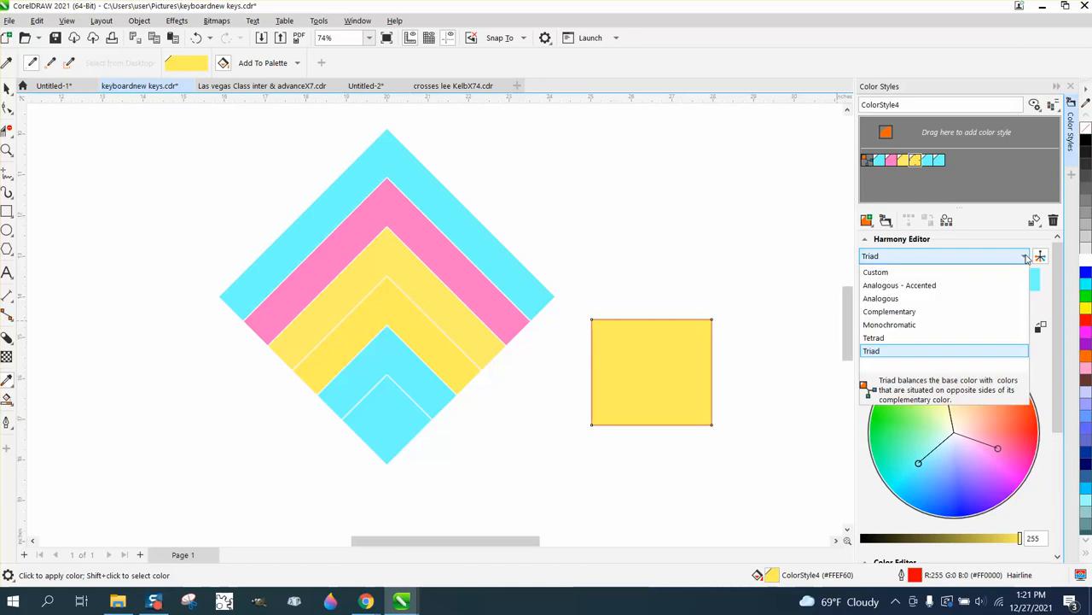
click(892, 325)
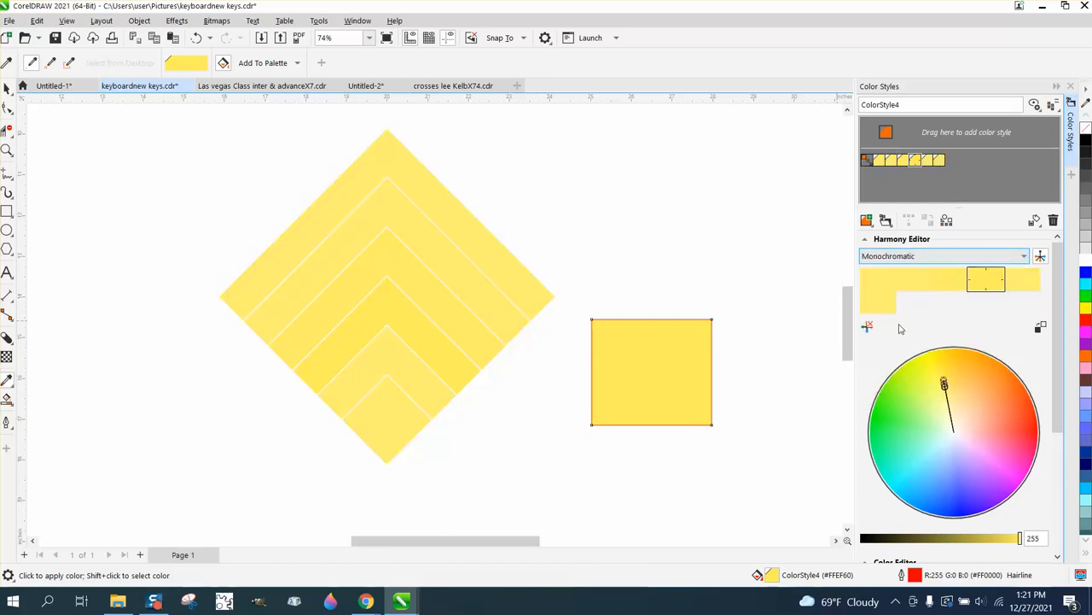
drag(944, 384, 988, 403)
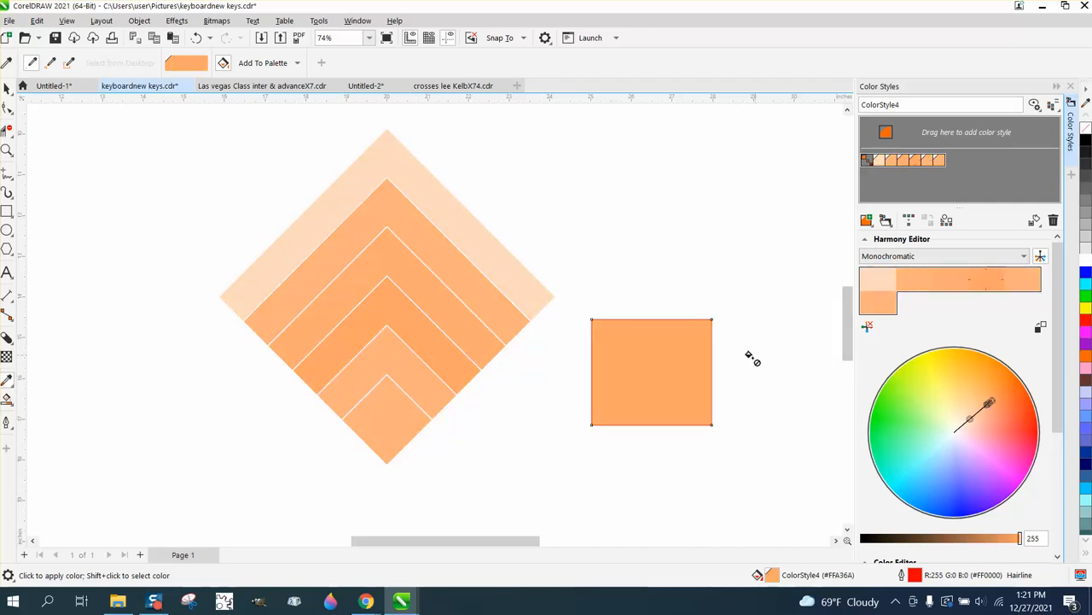
Step: Try top, left, right and bottom alignments on the six nested squares, and finish by centering them on each other horizontally and vertically
click(7, 88)
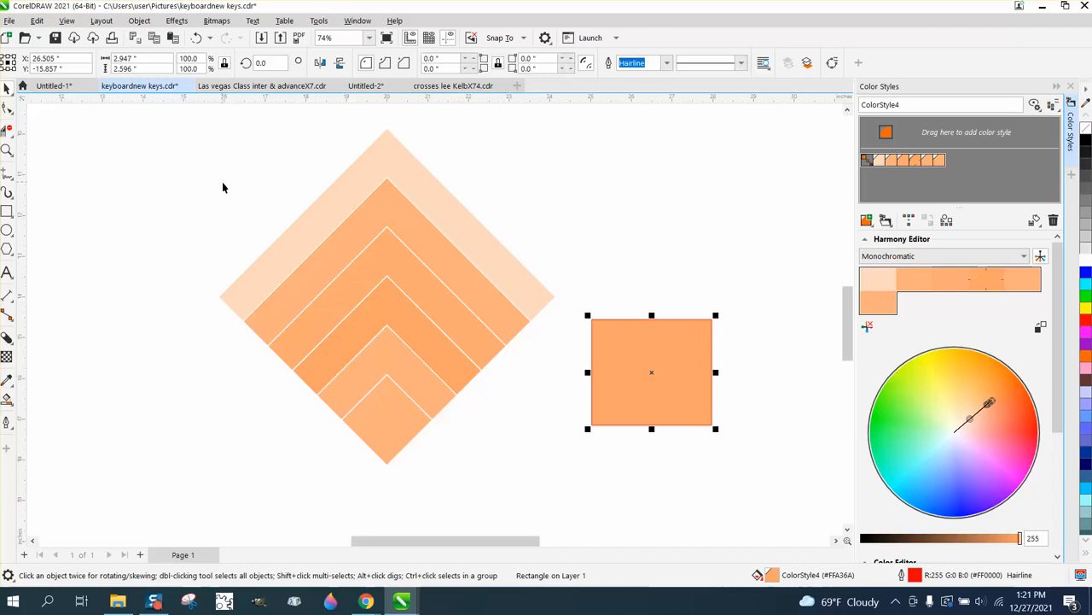
scroll(261, 200, down, 2)
drag(212, 134, 384, 354)
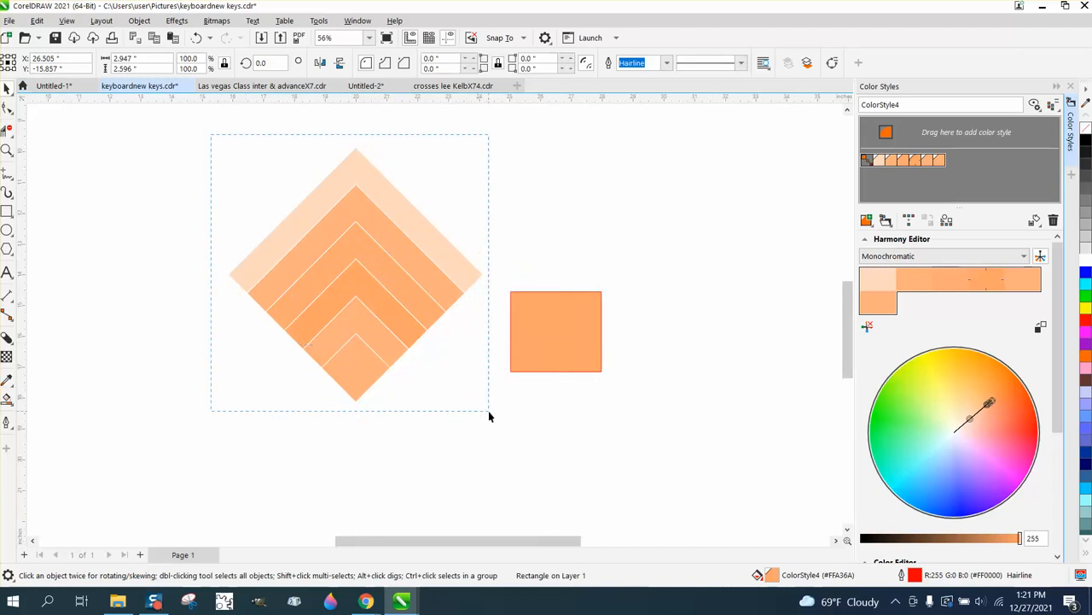
drag(489, 413, 491, 415)
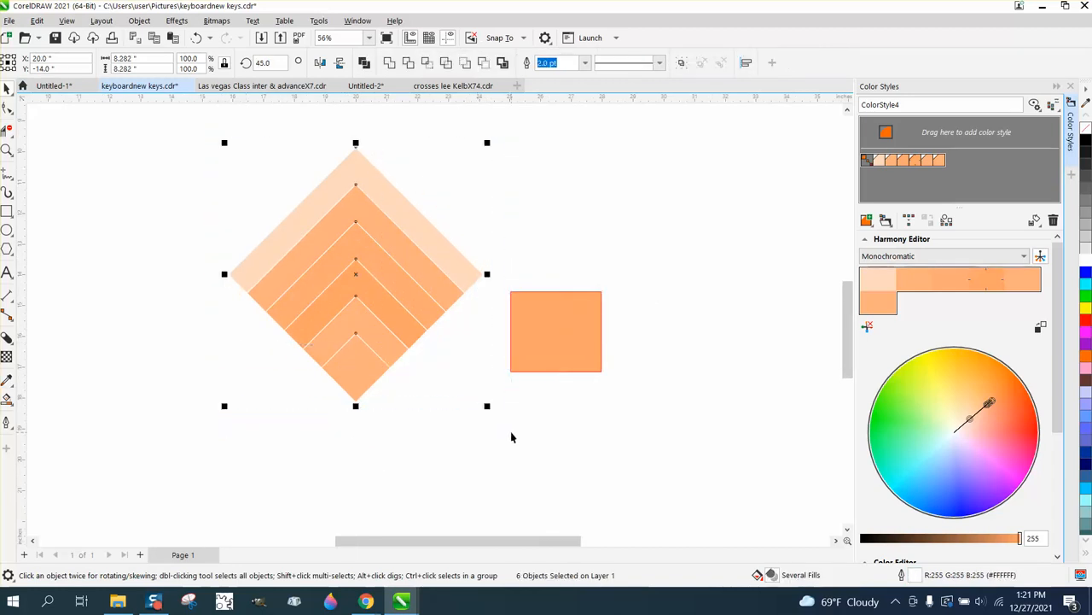
key(t)
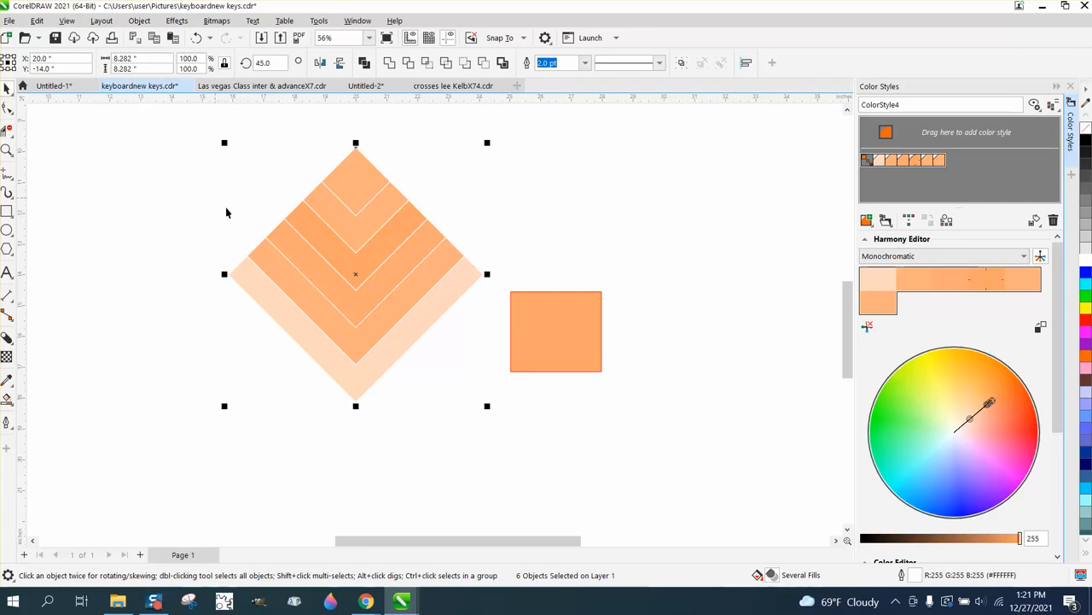
key(l)
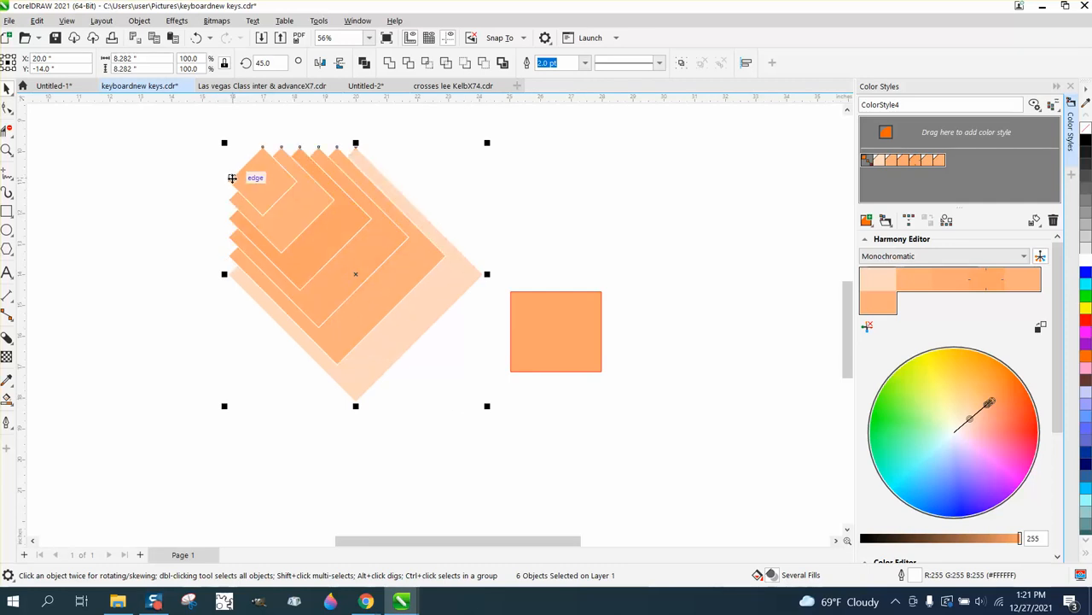
key(e)
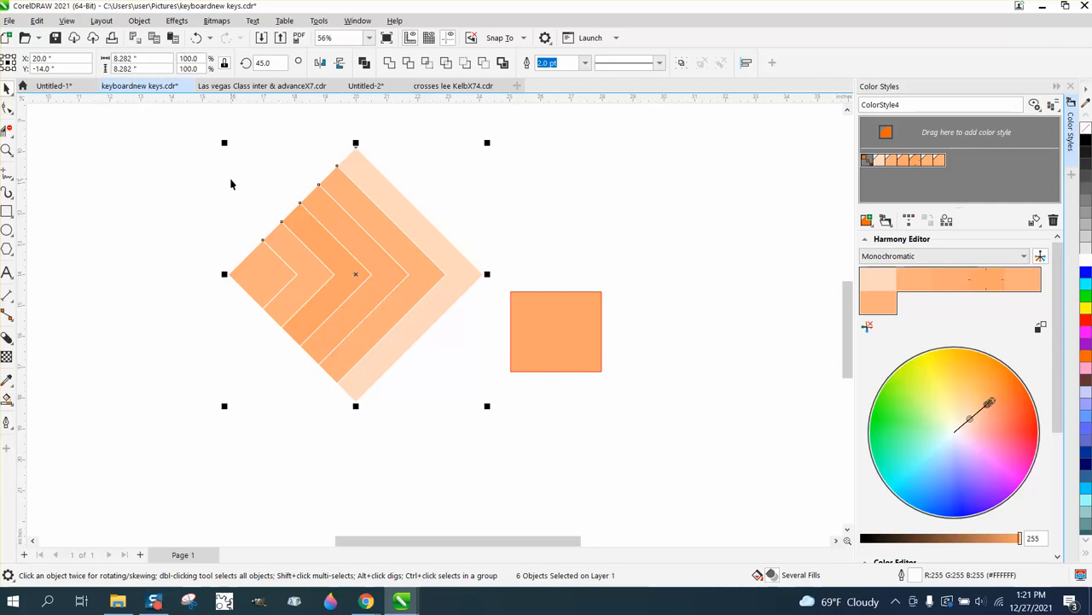
key(r)
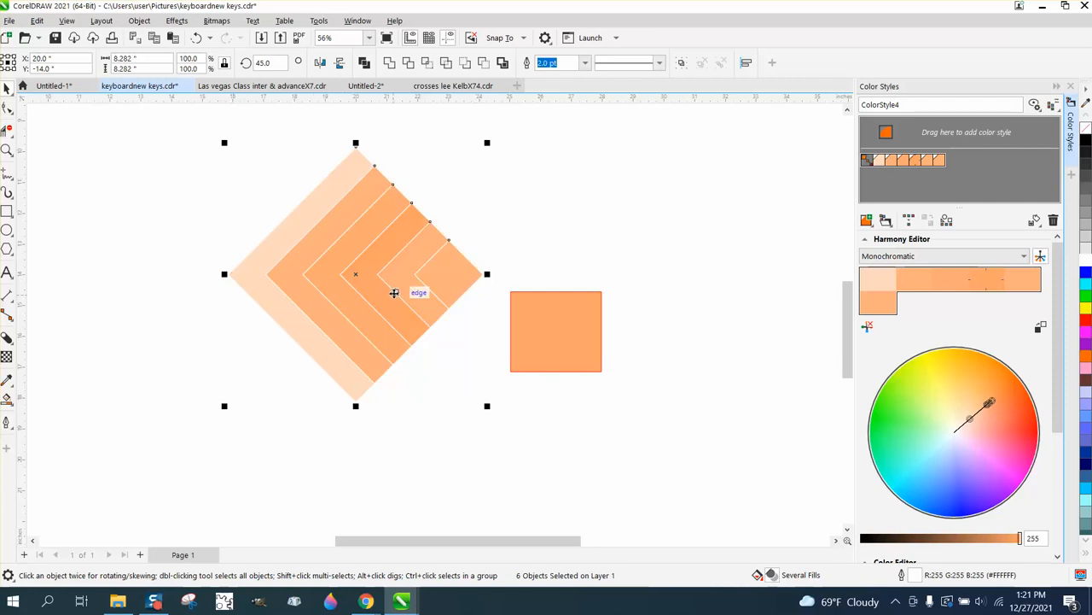
key(b)
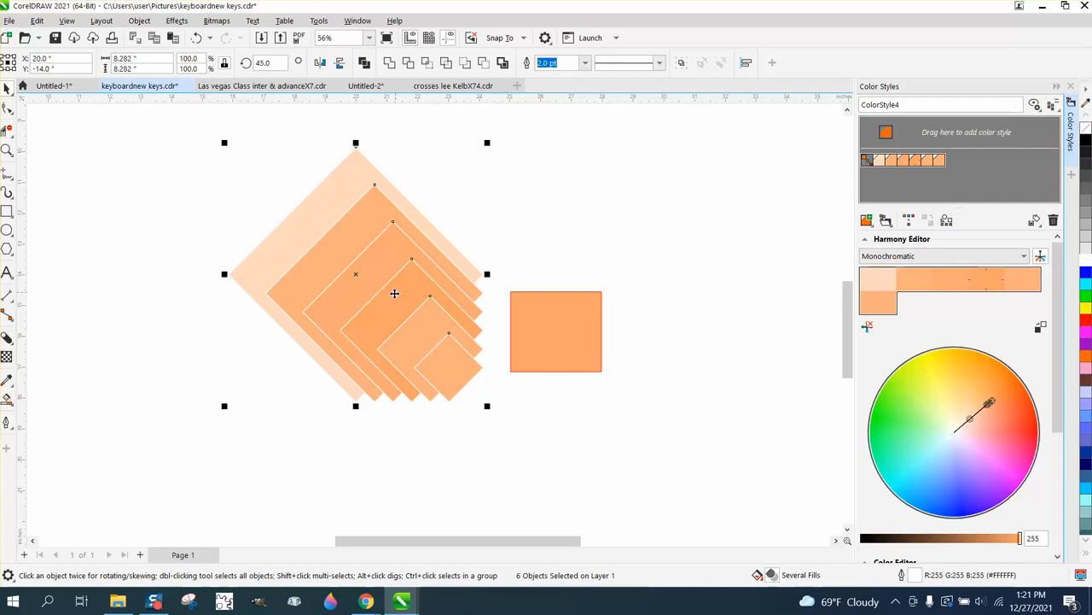
key(c)
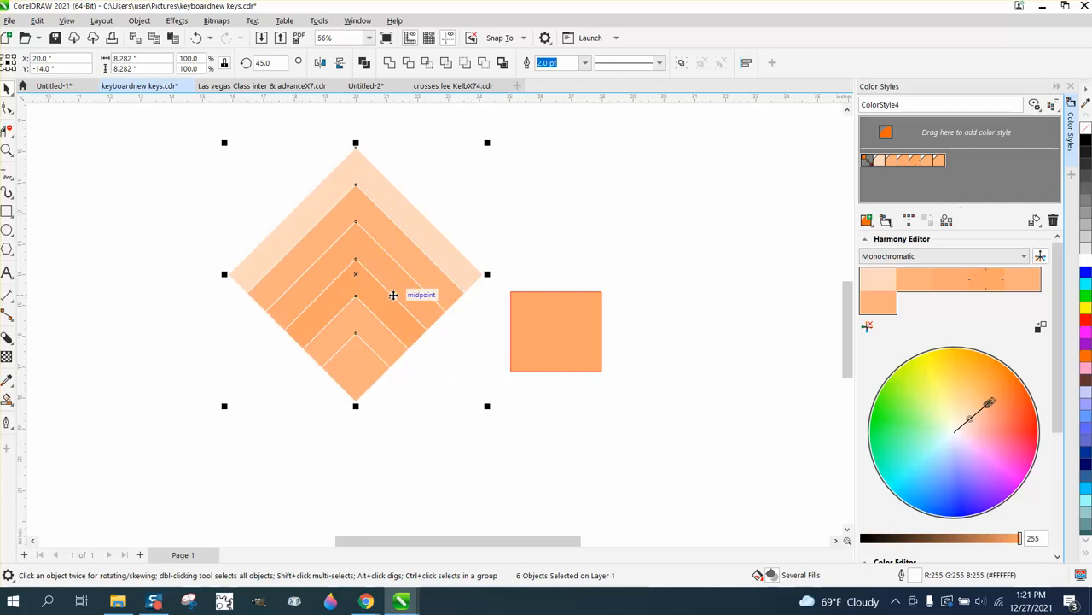
key(e)
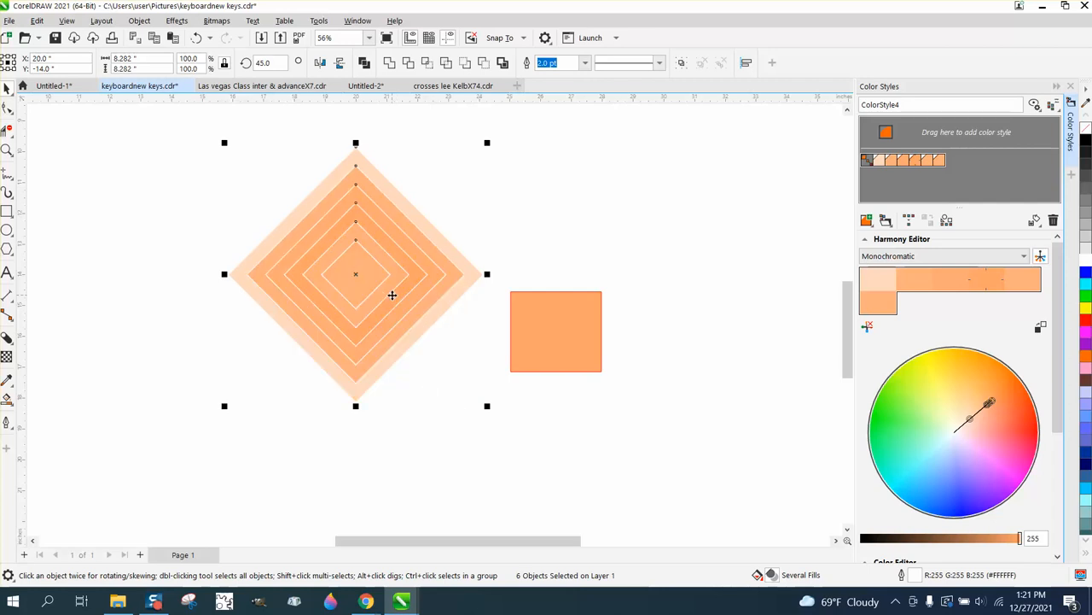
Step: Center the separate orange rectangle on the page and delete it
click(568, 364)
key(p)
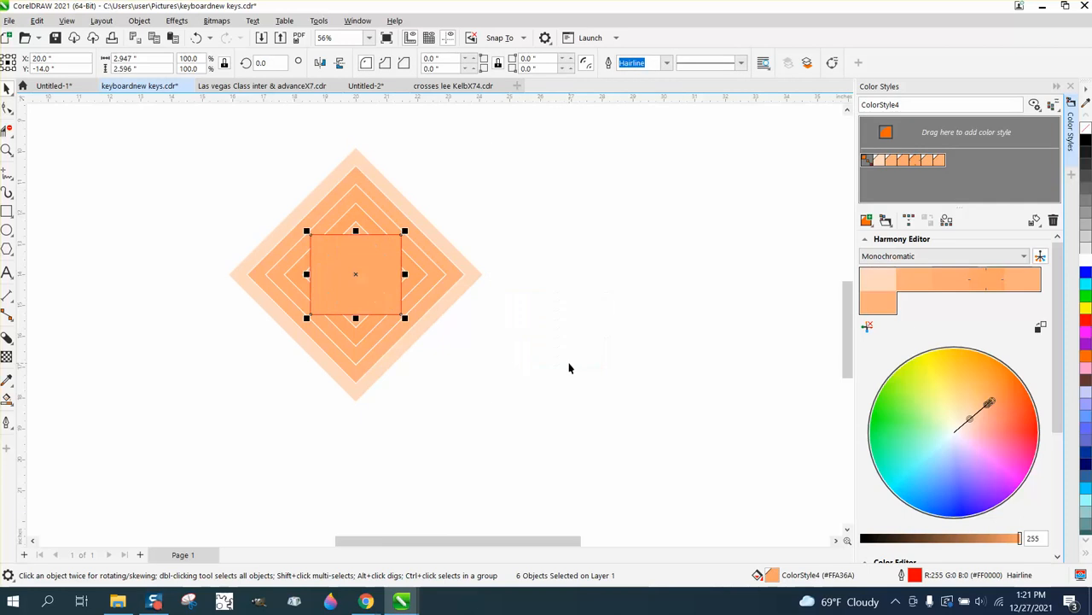
key(Delete)
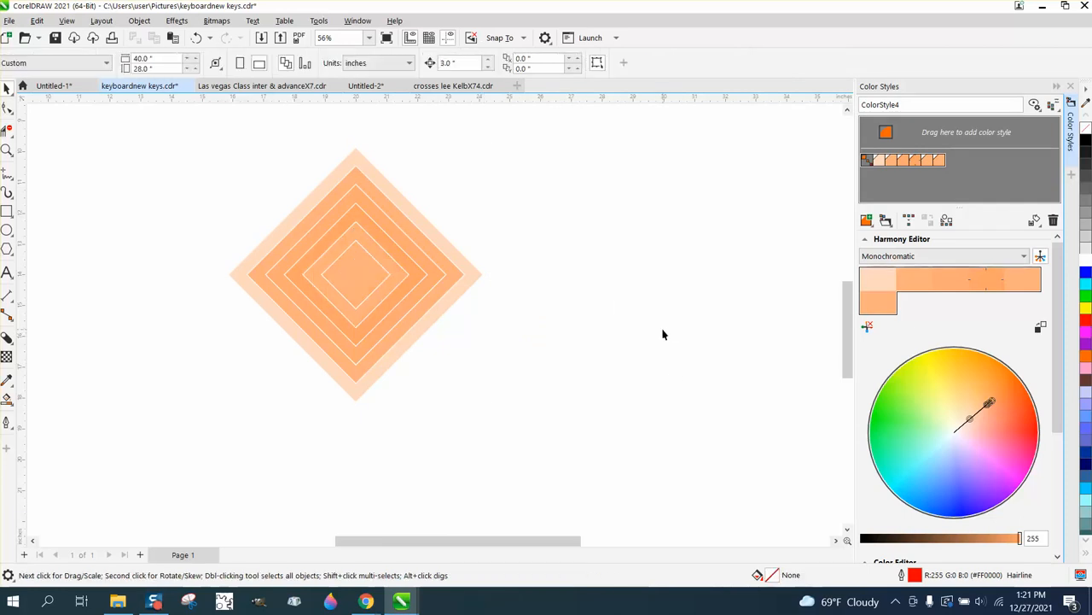
Step: Lower the harmony's brightness to 219 and try the Analogous rule on the color styles
drag(1024, 540, 995, 539)
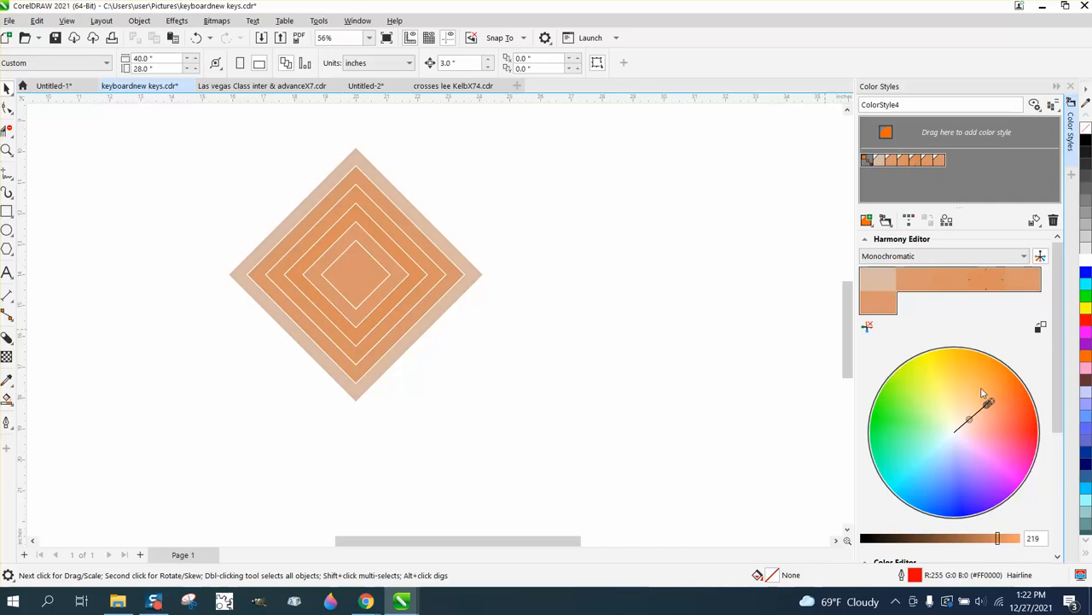
click(1011, 257)
click(888, 299)
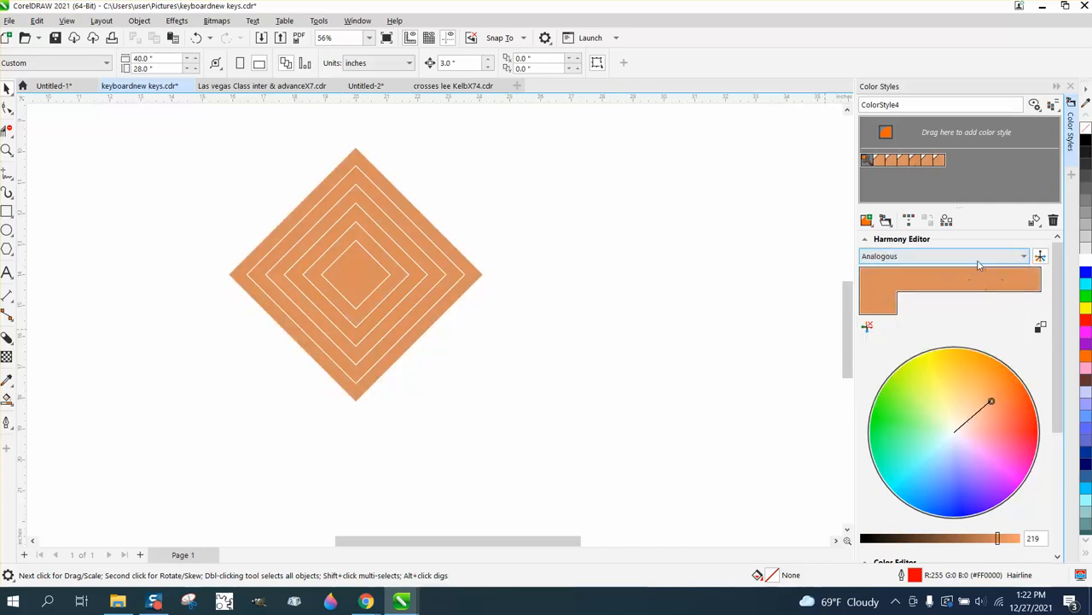
Step: Apply the Complementary harmony rule and lower the harmony's brightness to 199
click(1023, 258)
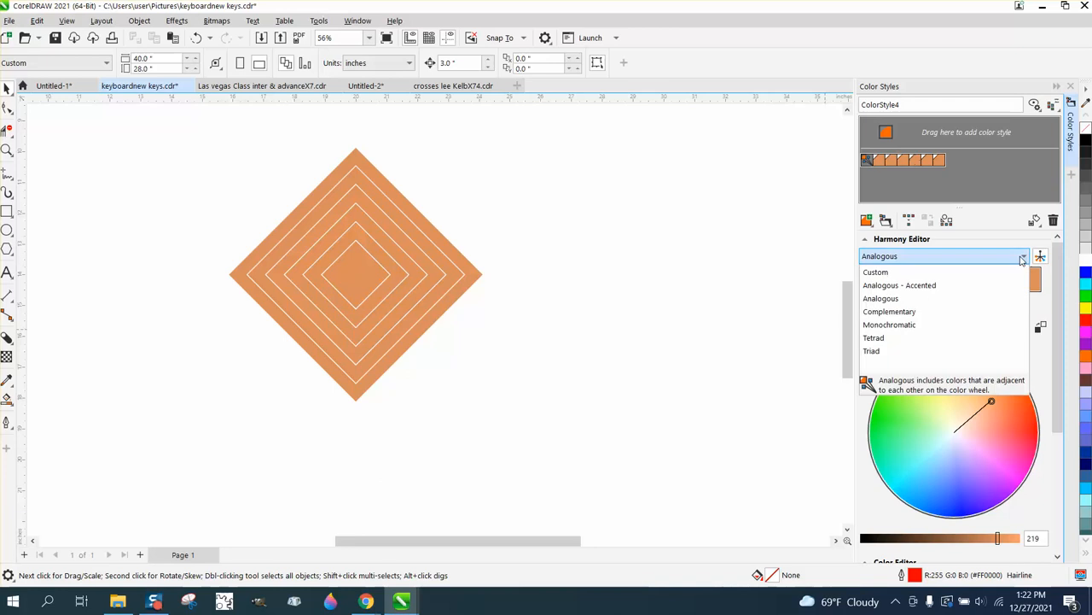
click(889, 311)
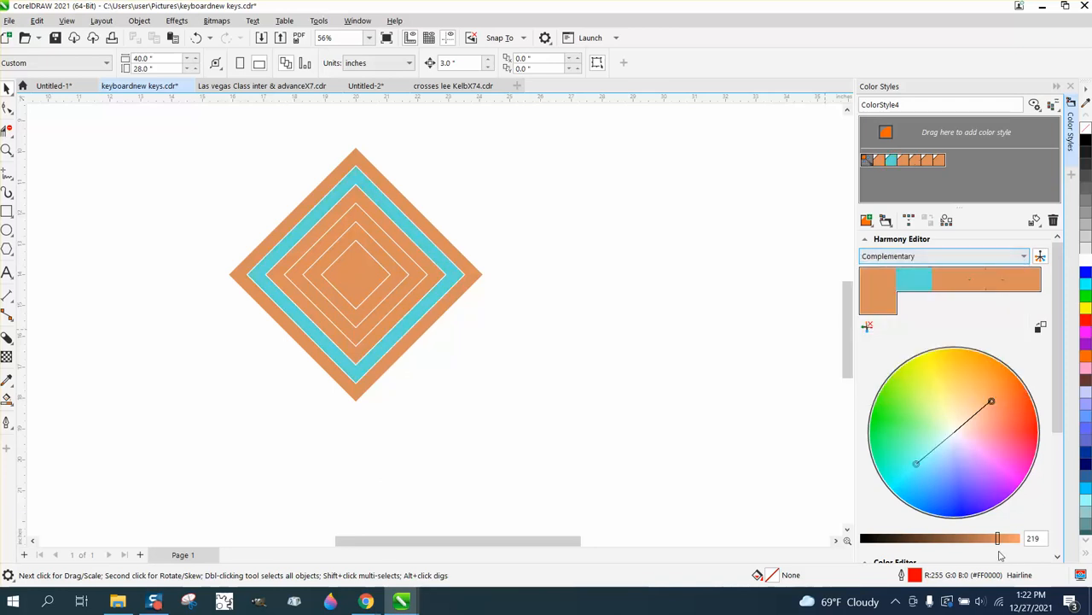
drag(999, 539, 938, 539)
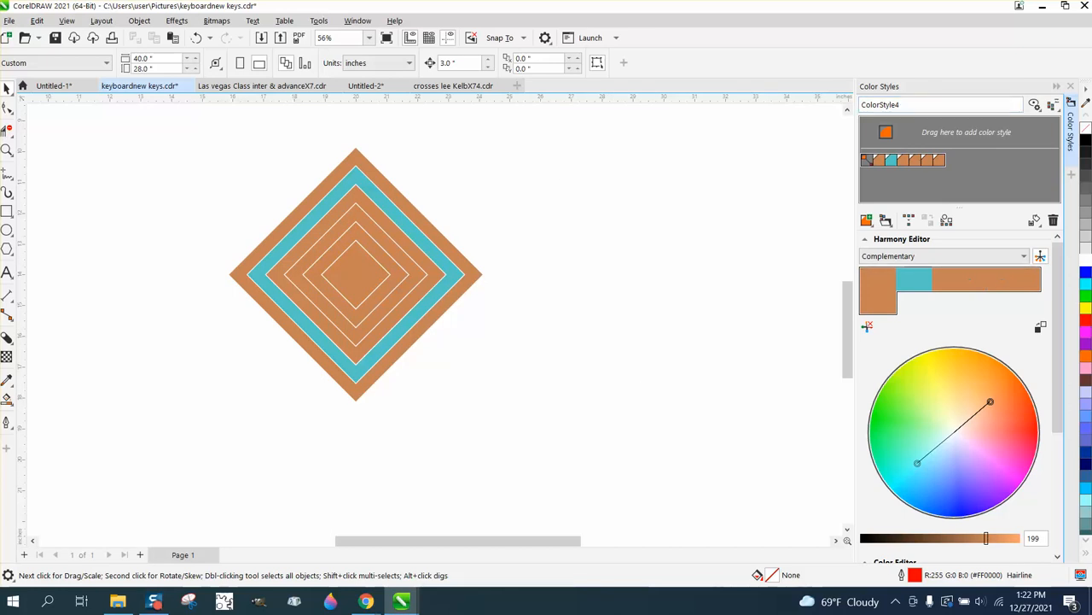
click(7, 149)
drag(200, 162, 581, 447)
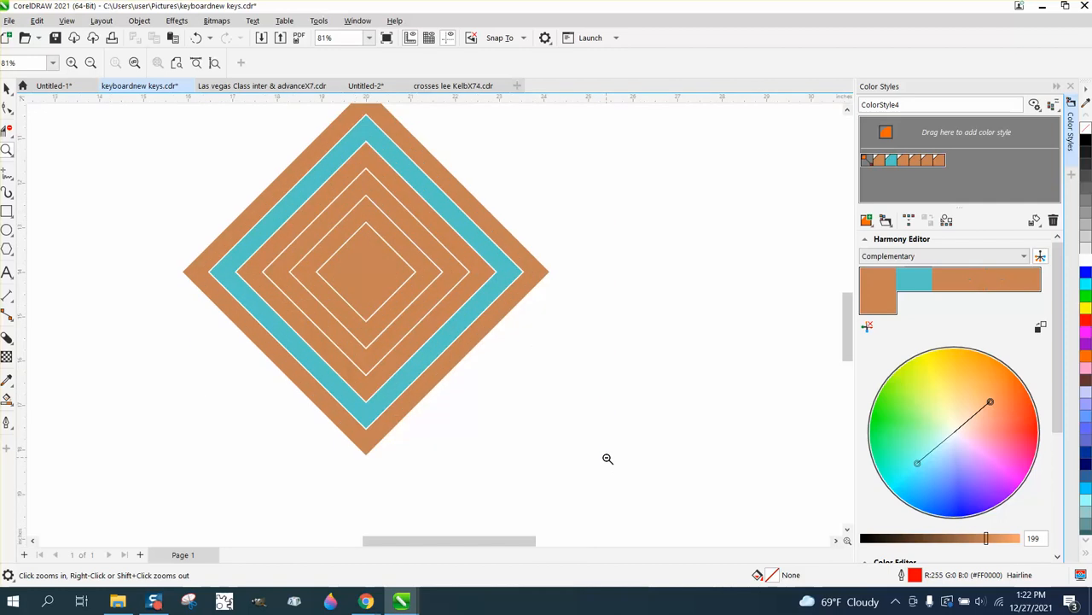